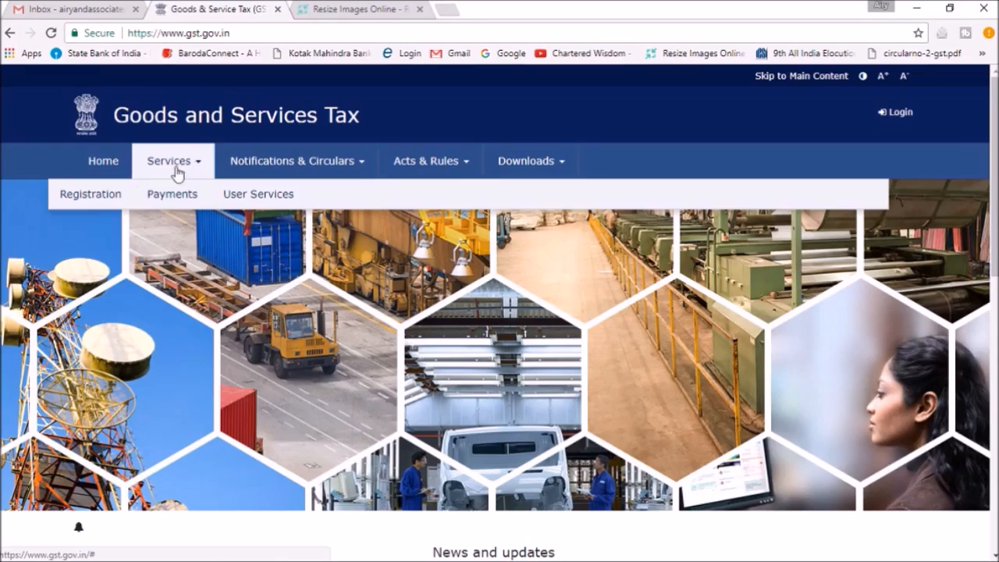
# Open the GST registration form and set the applicant type to Taxpayer and the state to Delhi
pyautogui.click(90, 226)
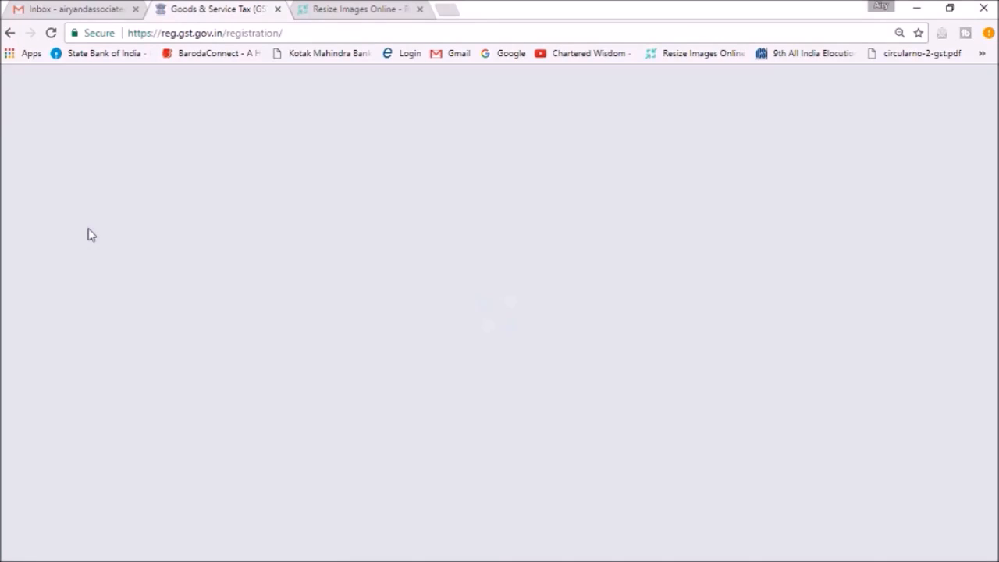
pyautogui.scroll(-2, 435, 167)
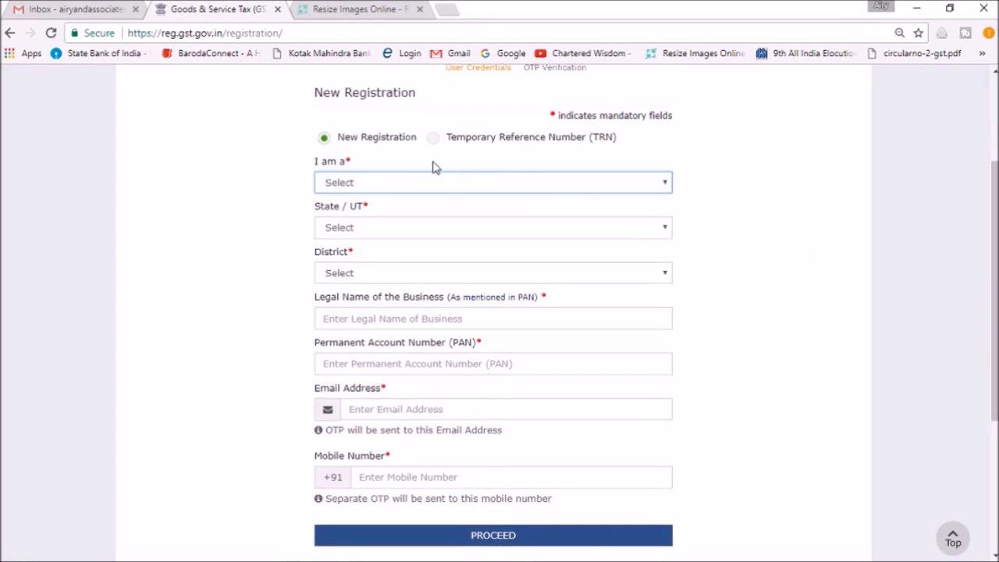
pyautogui.click(446, 183)
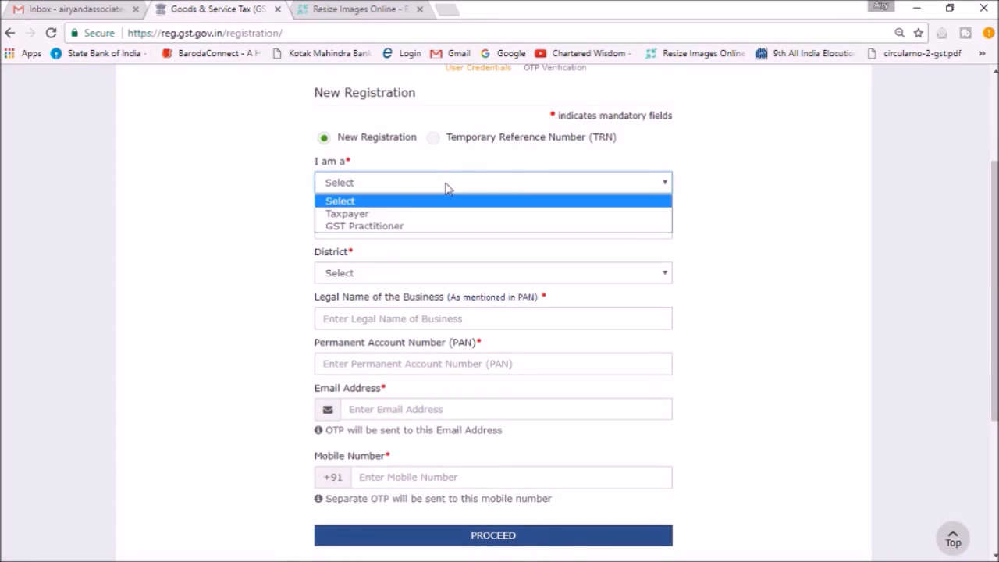
pyautogui.click(380, 215)
pyautogui.click(443, 236)
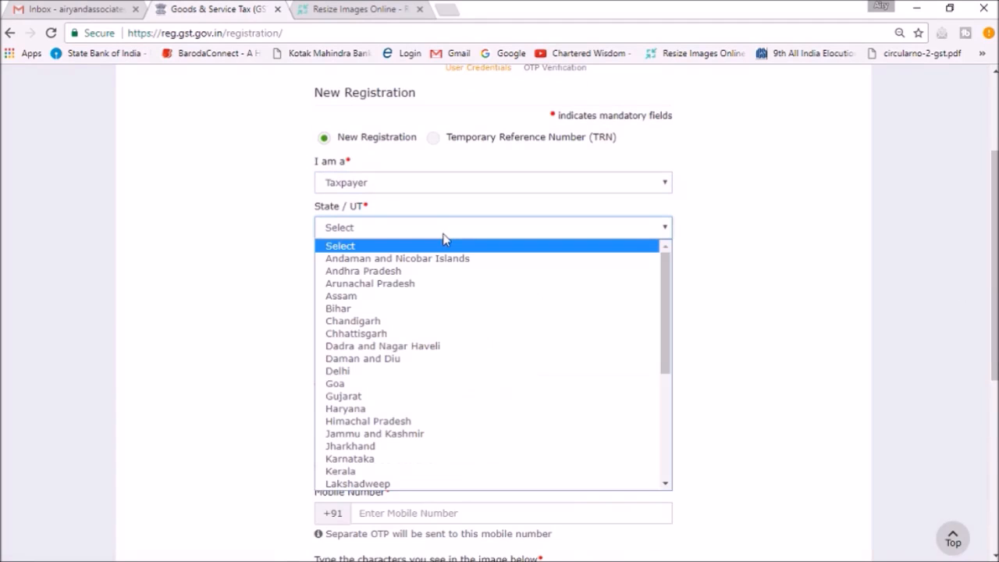
pyautogui.write('de')
pyautogui.press('Return')
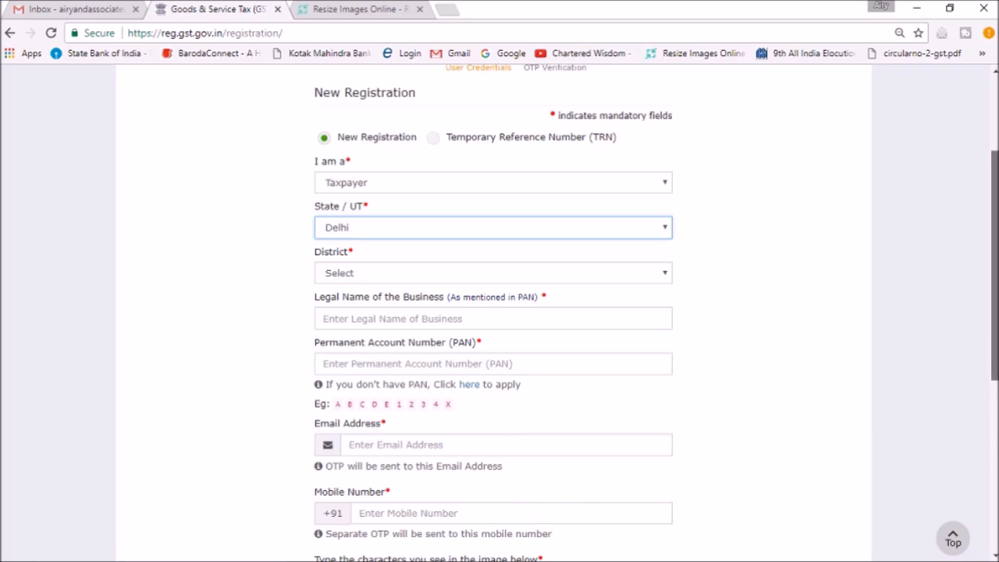
# Look over the new registration fields and switch the form to the Temporary Reference Number (TRN) option
pyautogui.scroll(-3, 993, 265)
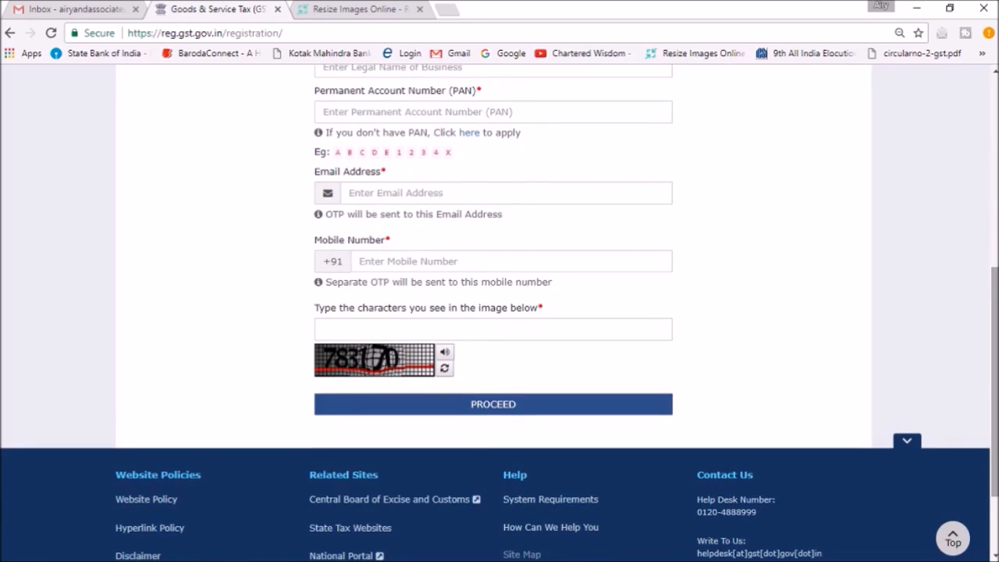
pyautogui.scroll(5, 994, 312)
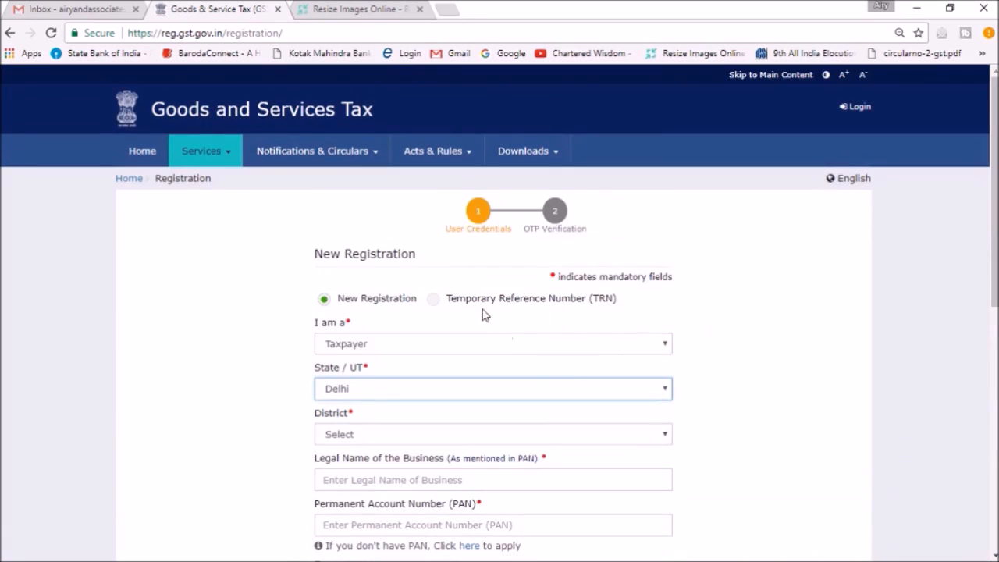
pyautogui.scroll(-2, 994, 234)
pyautogui.scroll(-2, 499, 312)
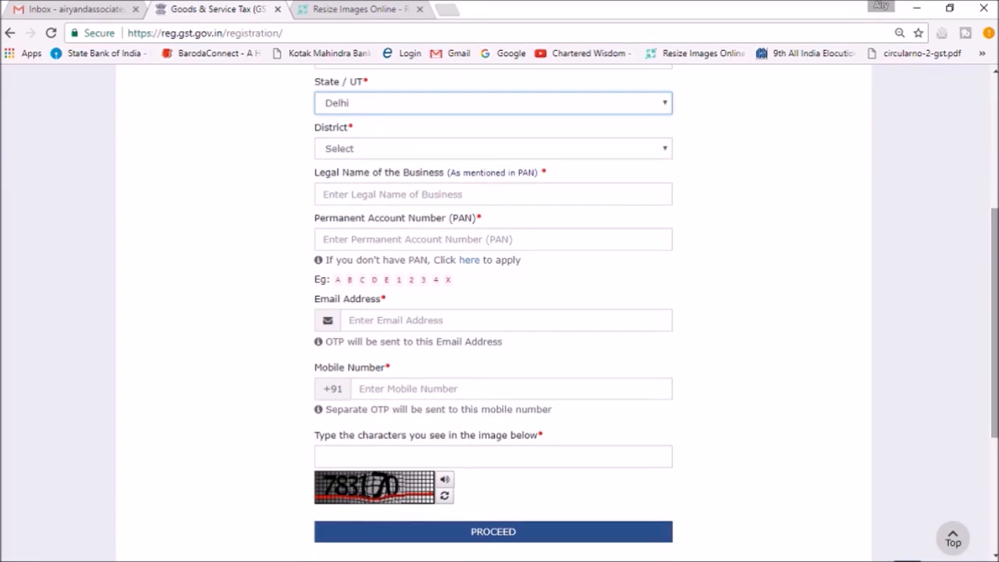
pyautogui.scroll(4, 994, 312)
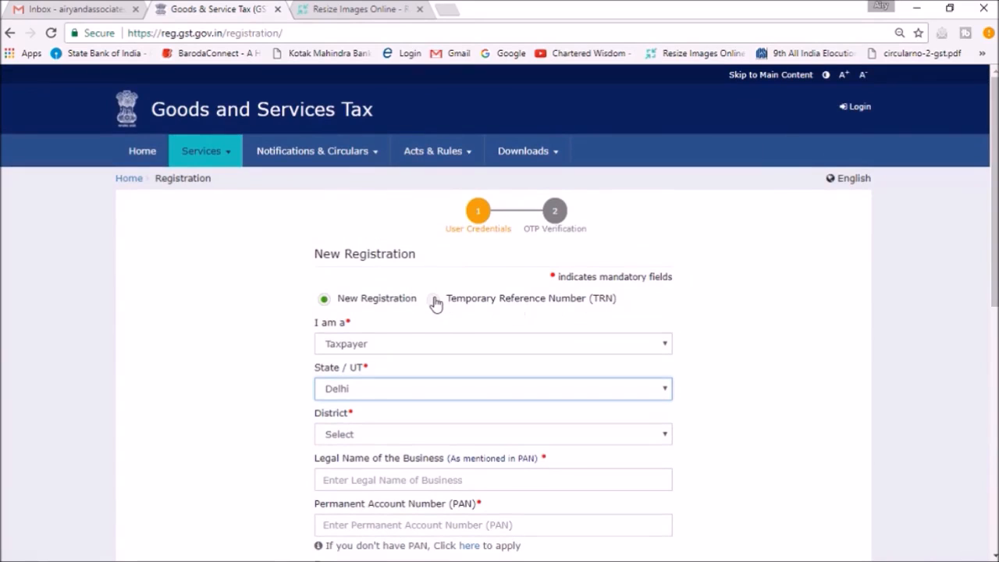
pyautogui.click(434, 300)
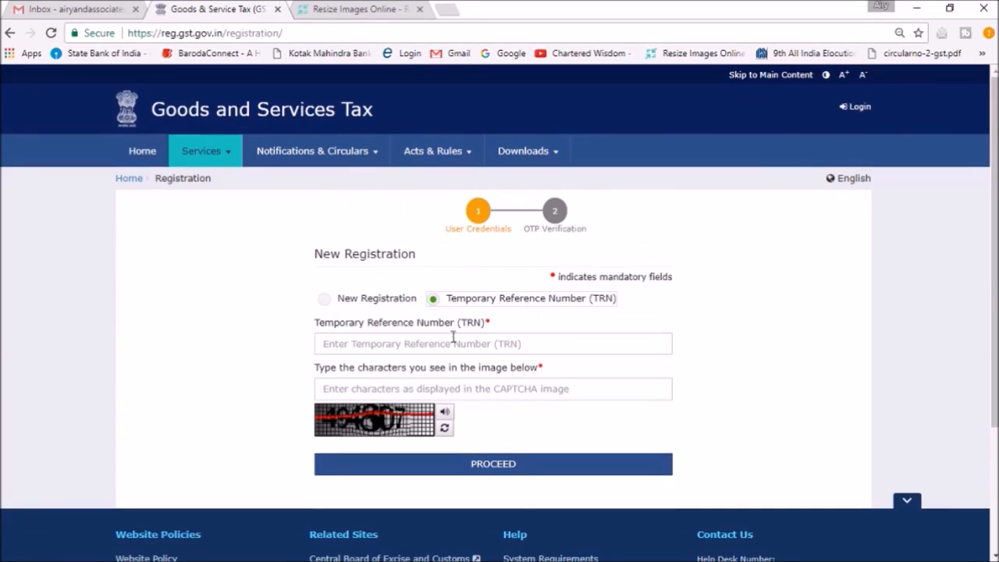
# Enter the application's temporary reference number in the TRN field
pyautogui.click(459, 347)
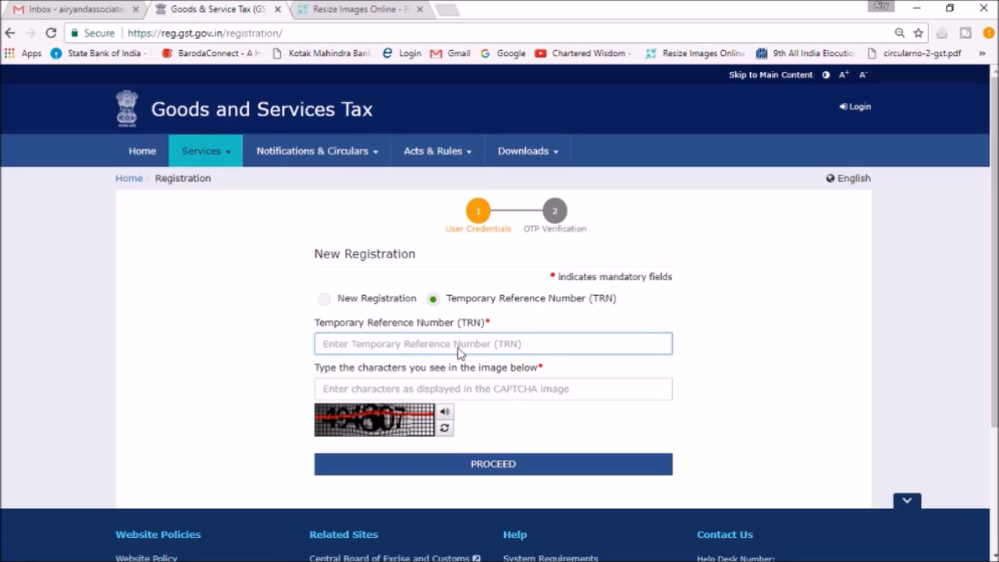
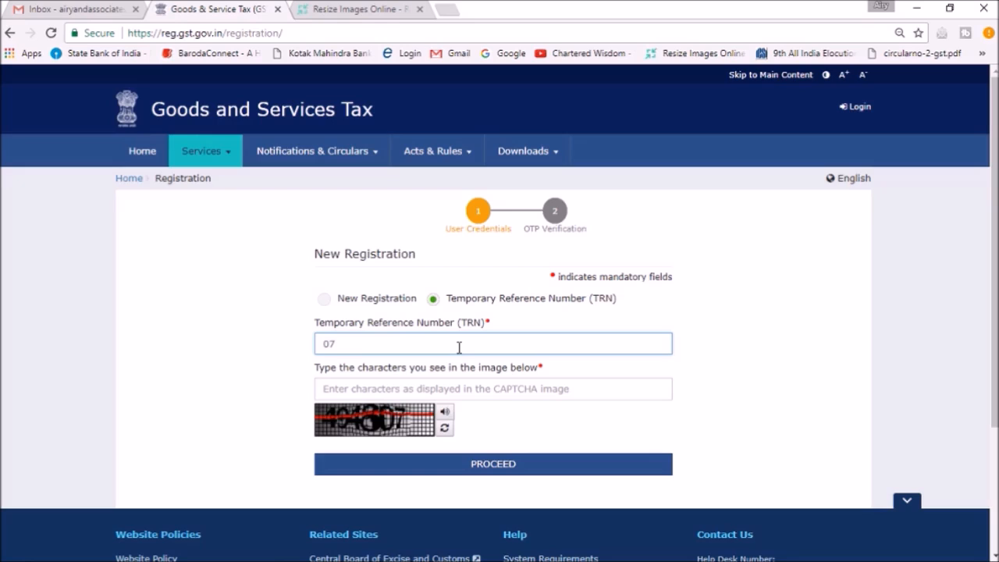
pyautogui.press('Tab')
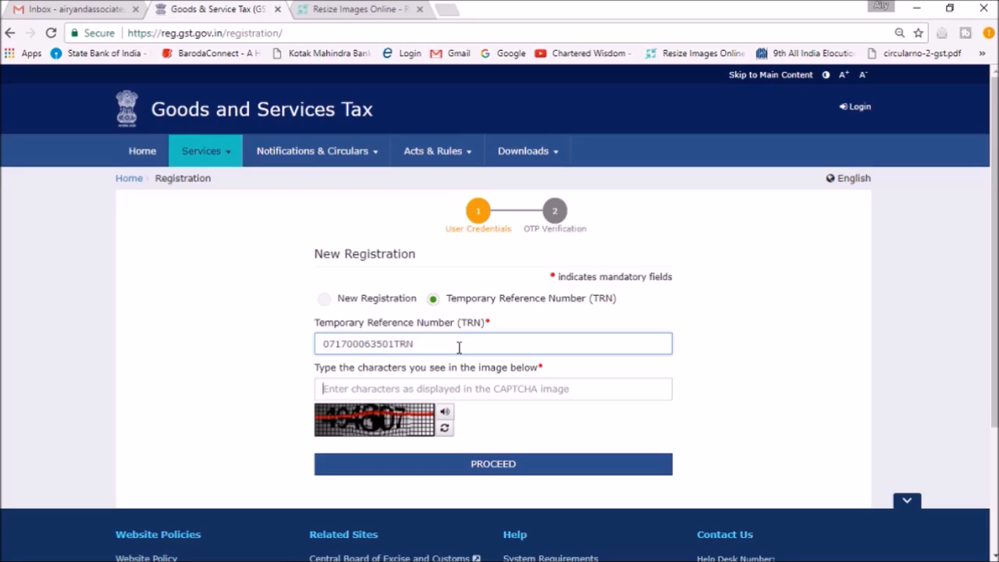
# Try to submit the TRN form with the displayed CAPTCHA characters
pyautogui.write('49')
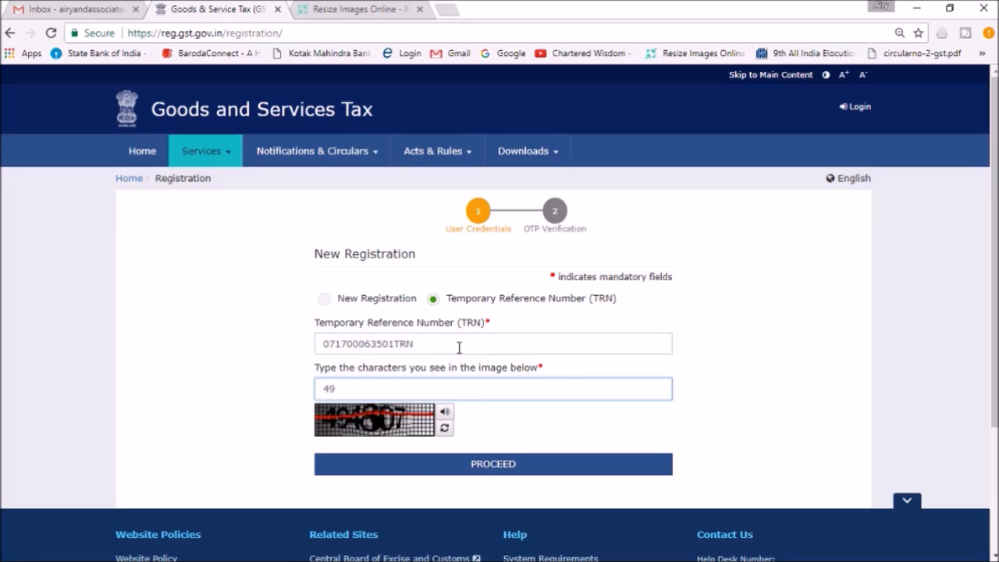
pyautogui.write('4307')
pyautogui.press('Return')
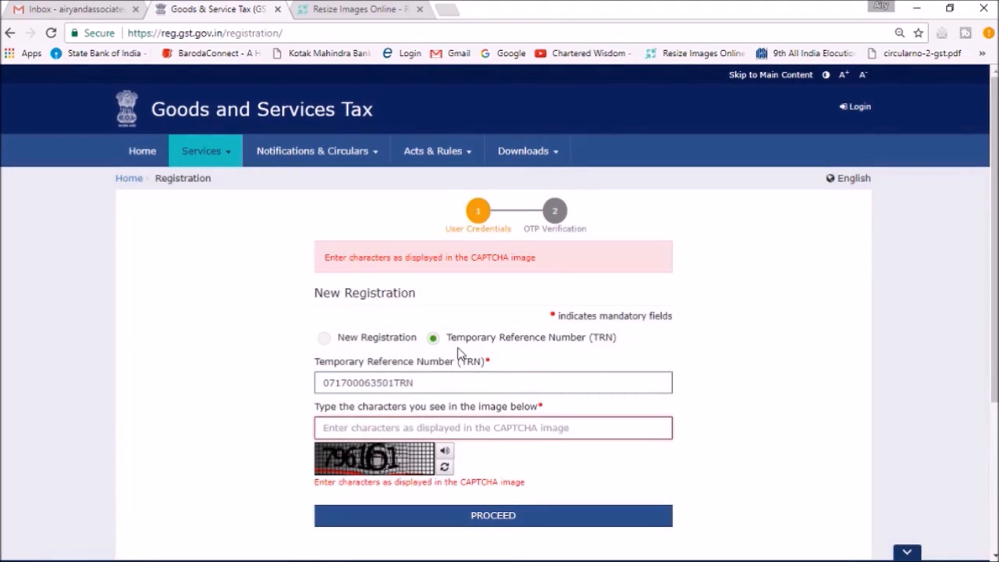
# Enter the newly displayed CAPTCHA characters and proceed to the OTP verification
pyautogui.write('7')
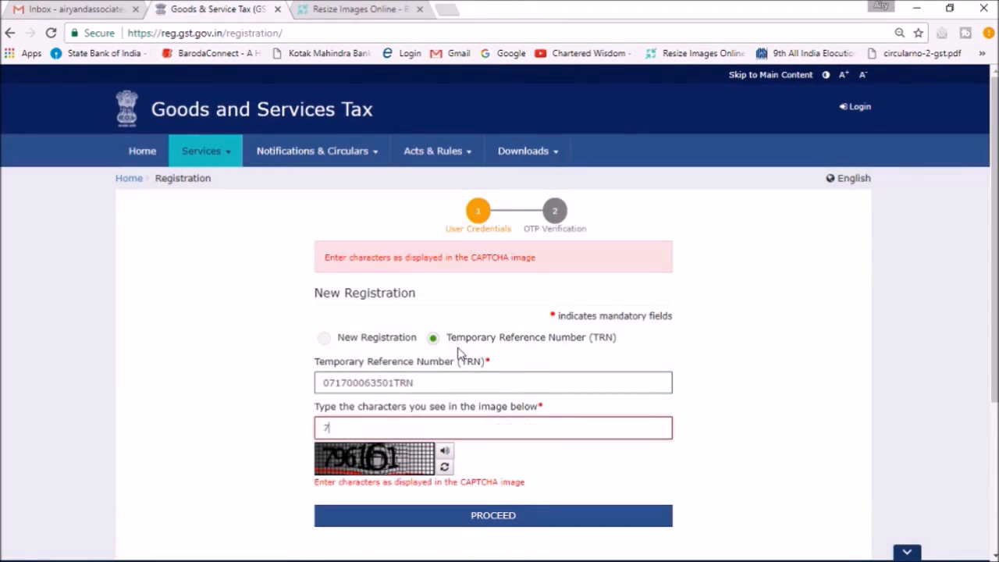
pyautogui.write('96161')
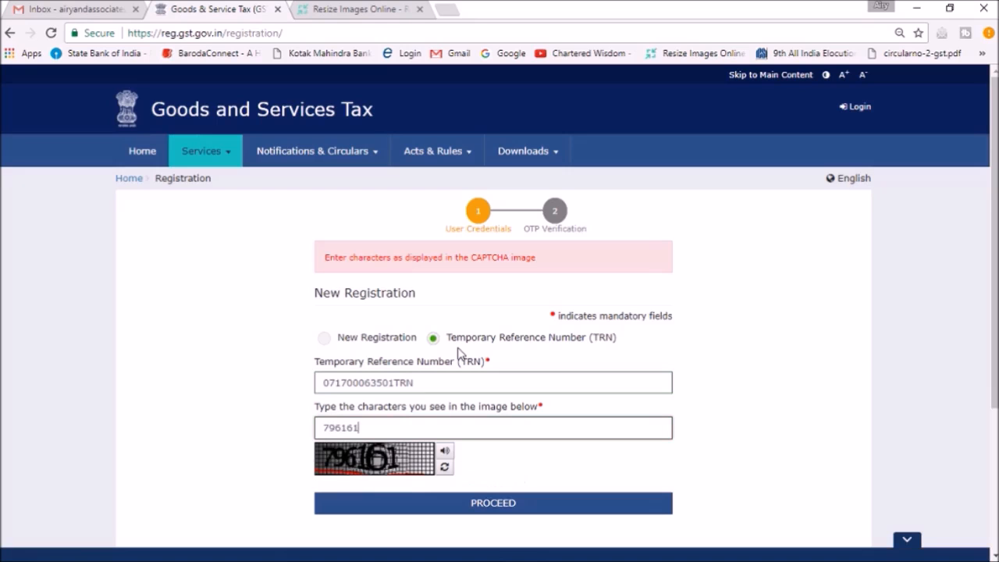
pyautogui.press('Return')
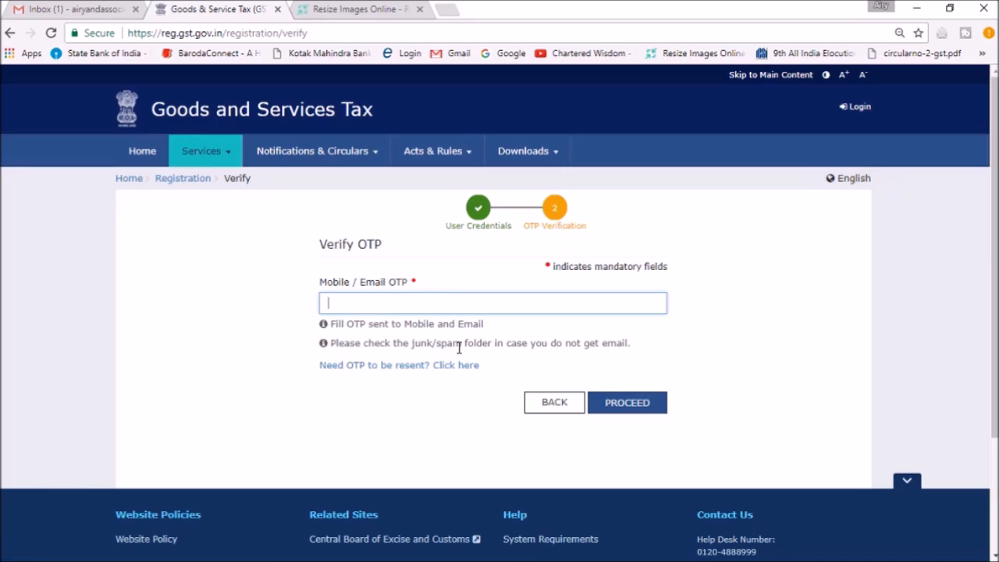
# Enter the mobile/email OTP, submit it and decline the browser's offer to update the saved password
pyautogui.write('••••••')
pyautogui.press('Return')
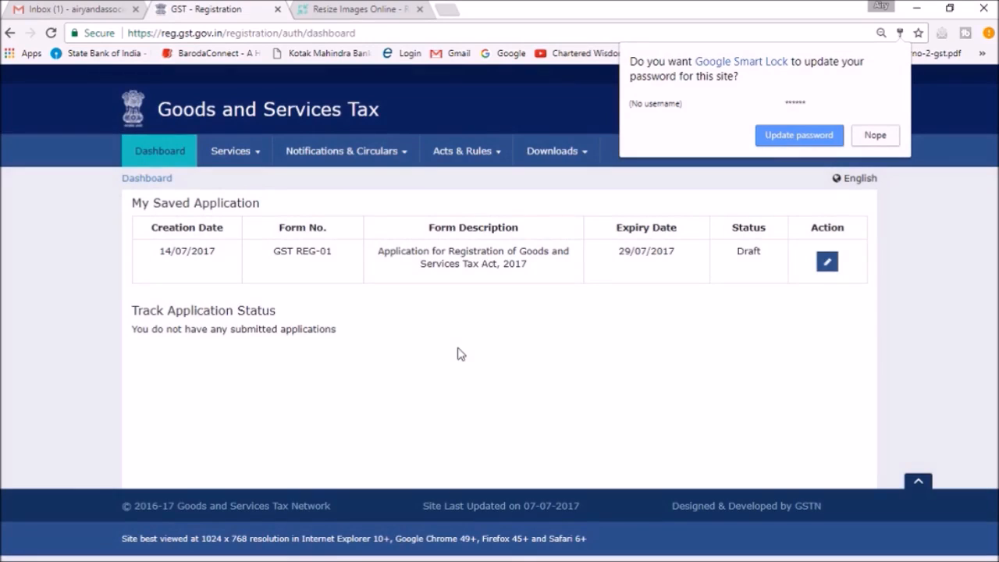
pyautogui.click(874, 135)
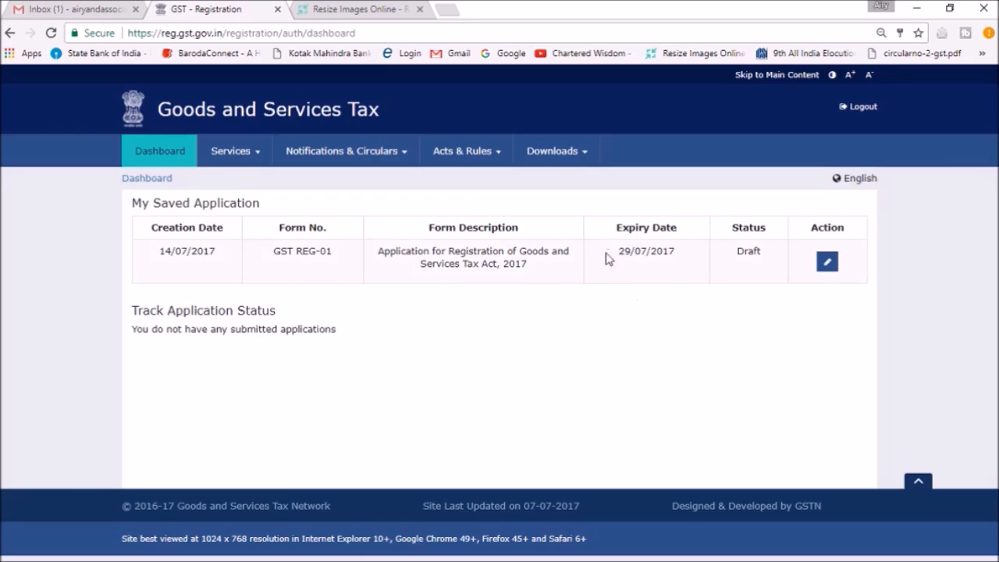
# Open the saved GST REG-01 draft for editing and view the Constitution of Business options in its business details
pyautogui.click(827, 261)
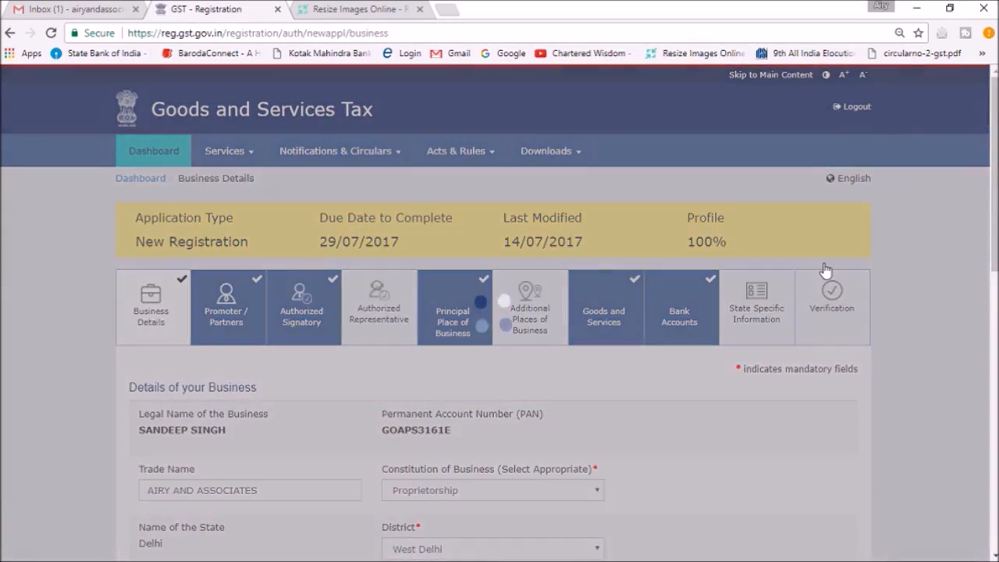
pyautogui.scroll(-3, 788, 180)
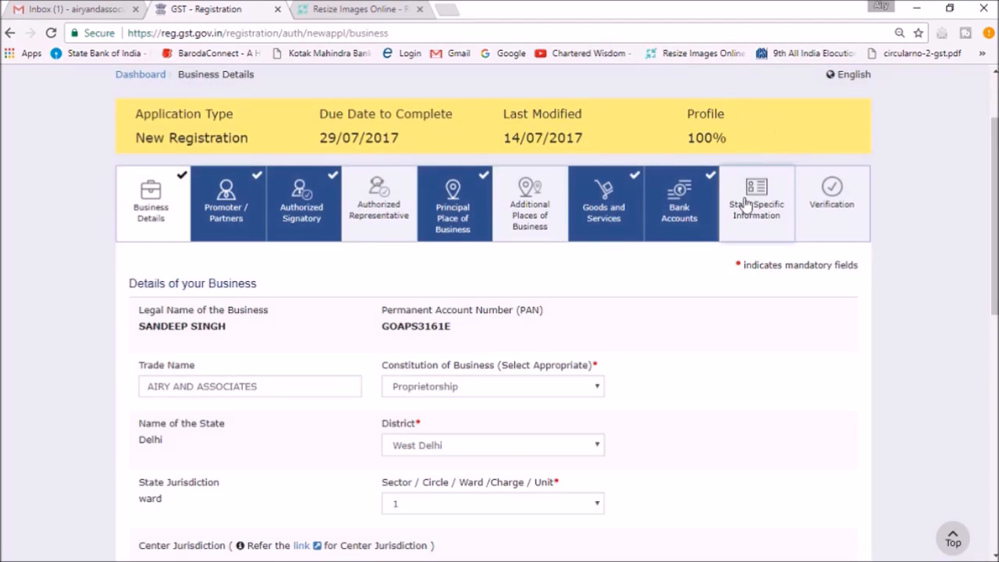
pyautogui.scroll(-3, 499, 312)
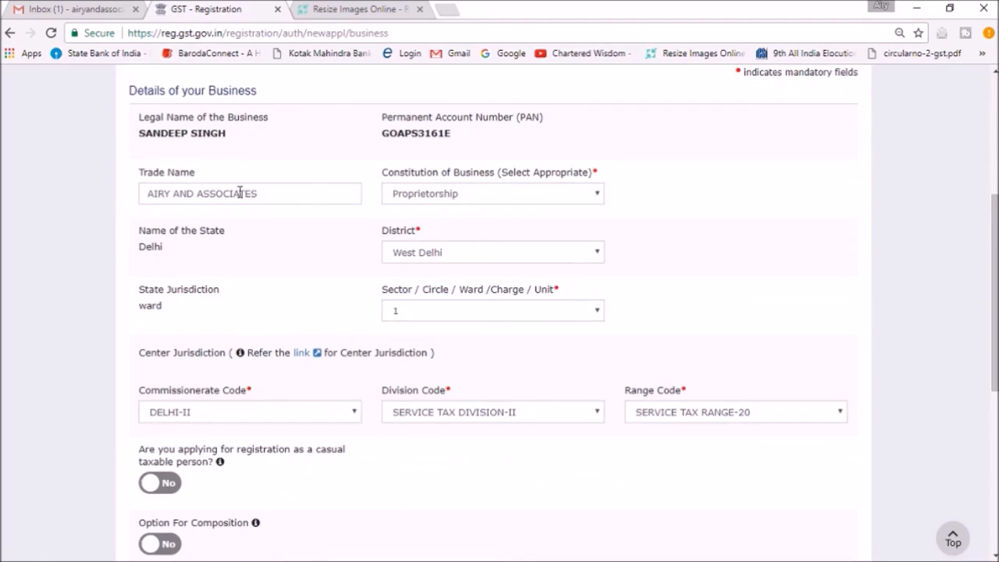
pyautogui.click(464, 193)
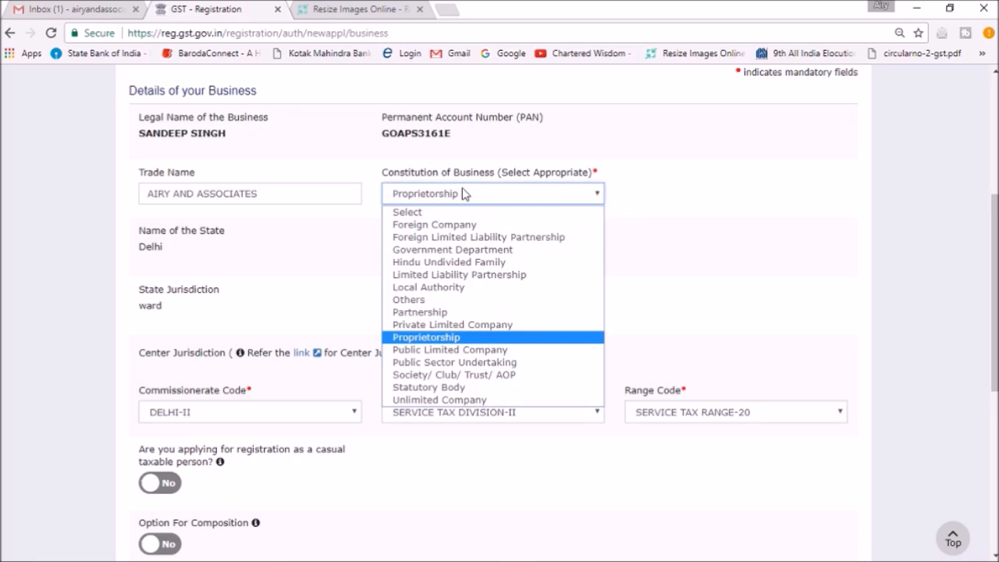
pyautogui.click(726, 329)
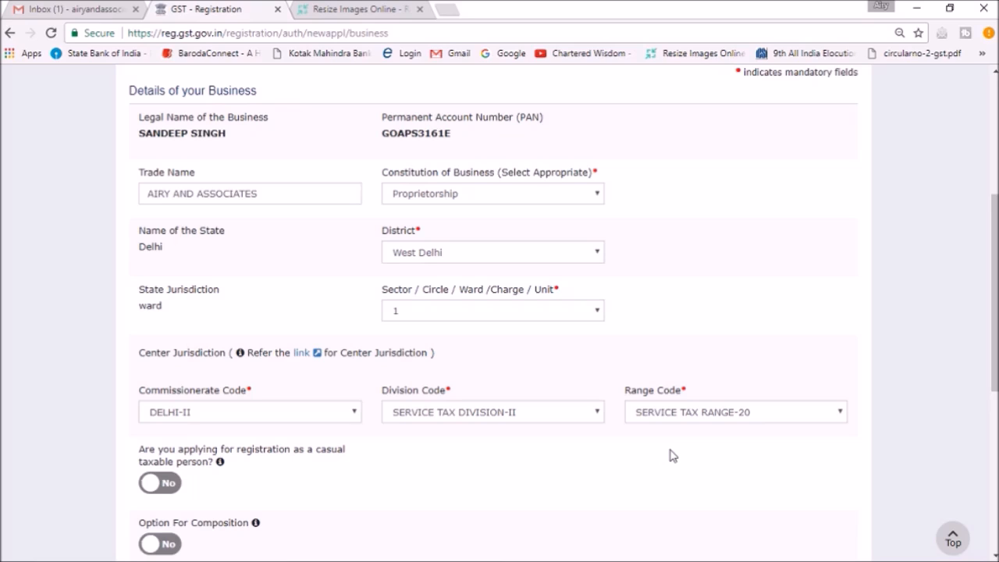
# Examine the available reasons to obtain registration and the existing registration types in the business details
pyautogui.scroll(-5, 963, 435)
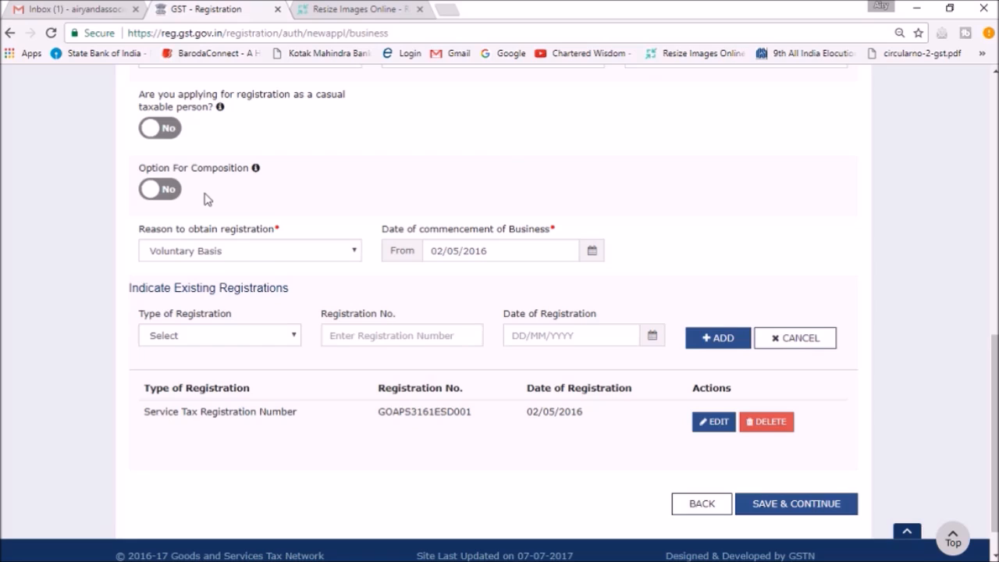
pyautogui.click(326, 258)
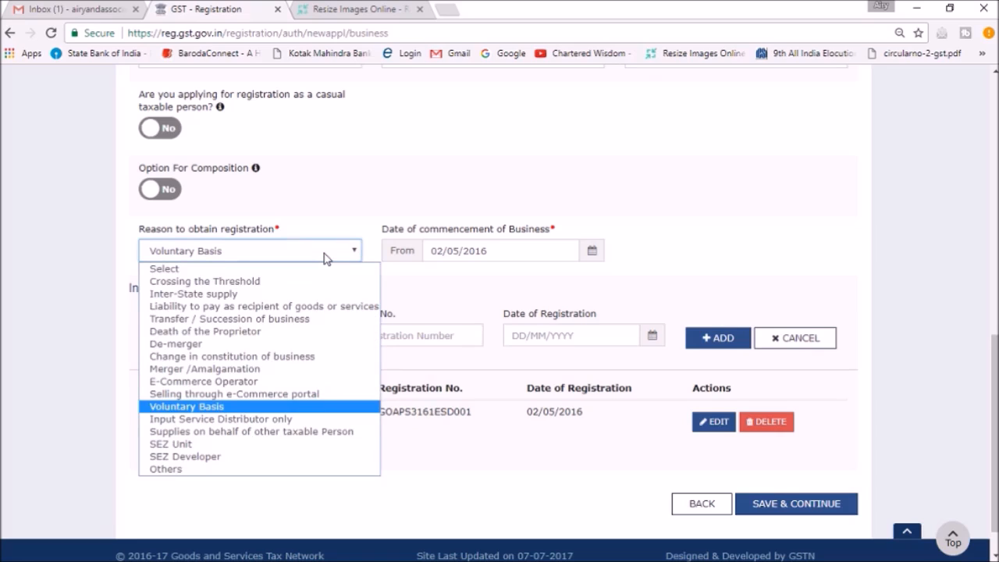
pyautogui.click(534, 297)
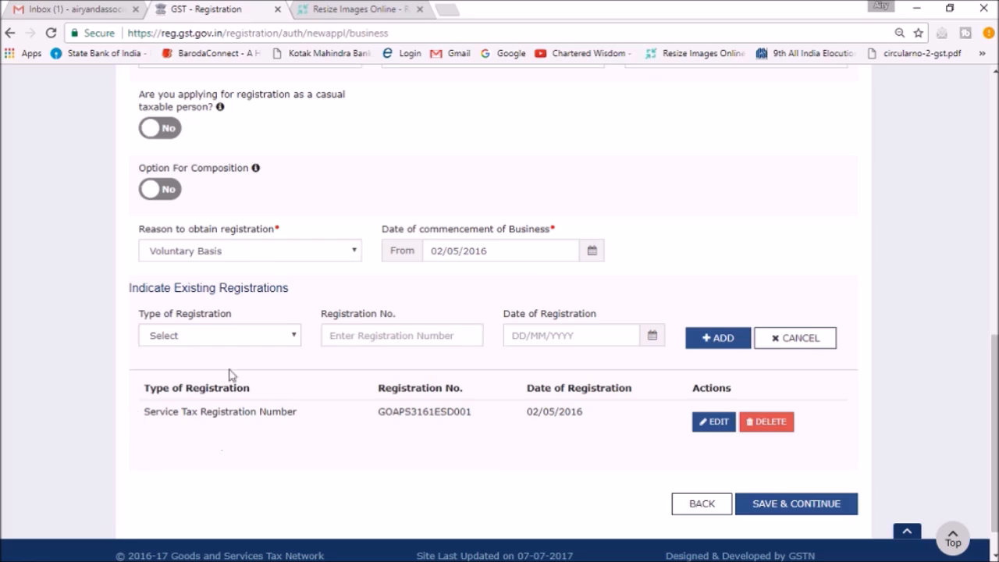
pyautogui.click(275, 341)
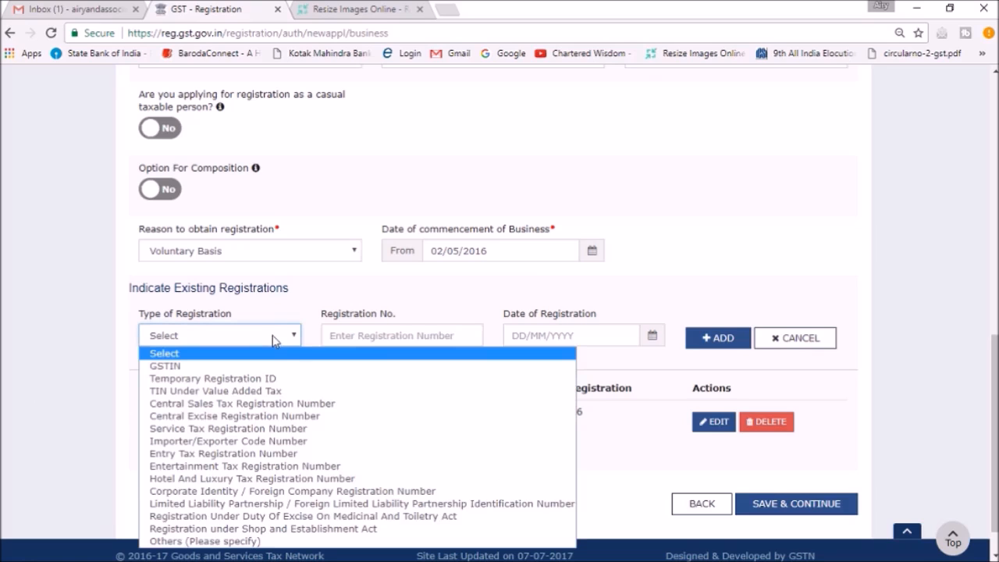
pyautogui.click(68, 429)
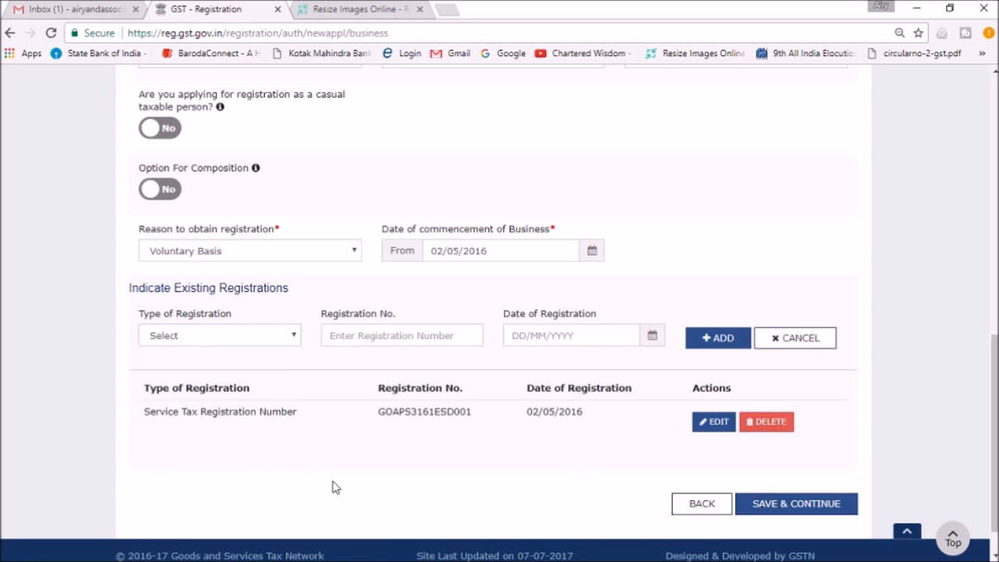
# Save the business details and review the proprietor's identity, residential address, photograph and authorized signatory sections
pyautogui.click(793, 521)
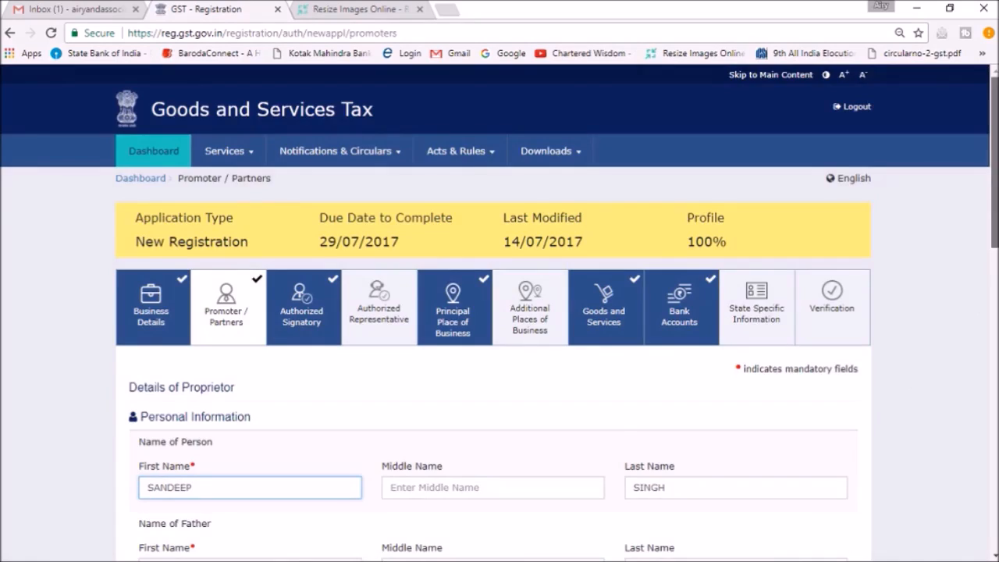
pyautogui.scroll(-7, 815, 487)
pyautogui.moveTo(995, 372); pyautogui.dragTo(987, 406)
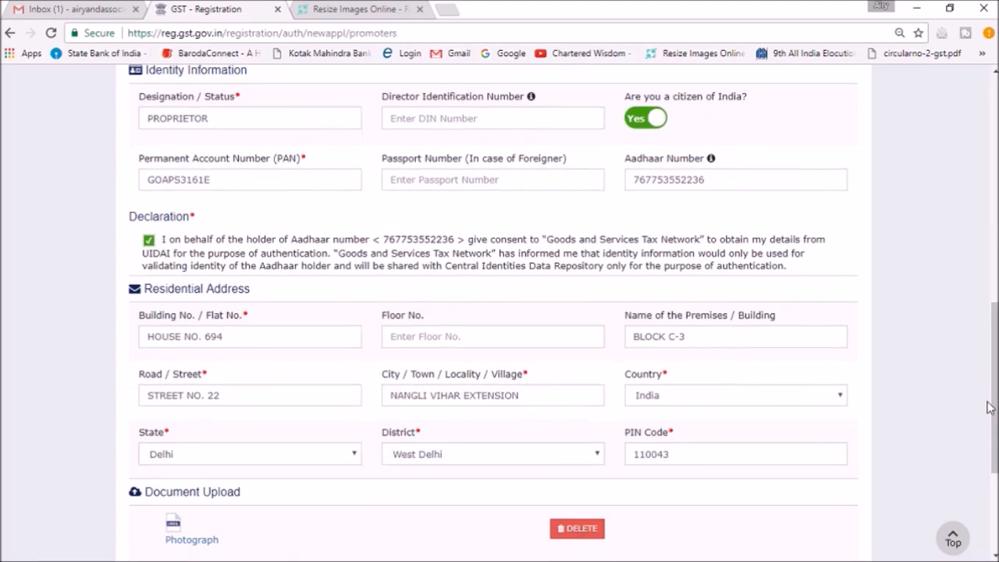
pyautogui.click(220, 117)
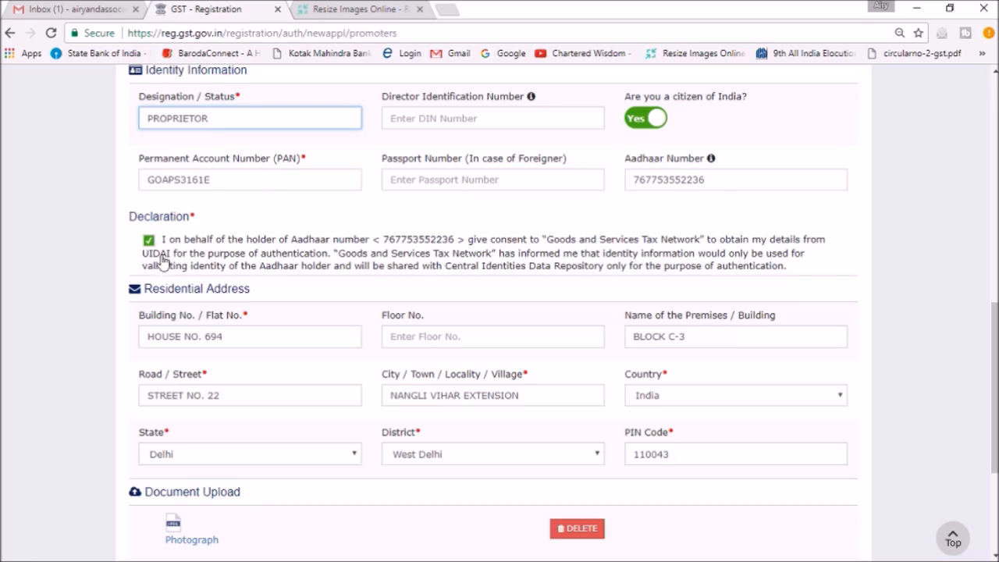
pyautogui.scroll(-3, 994, 423)
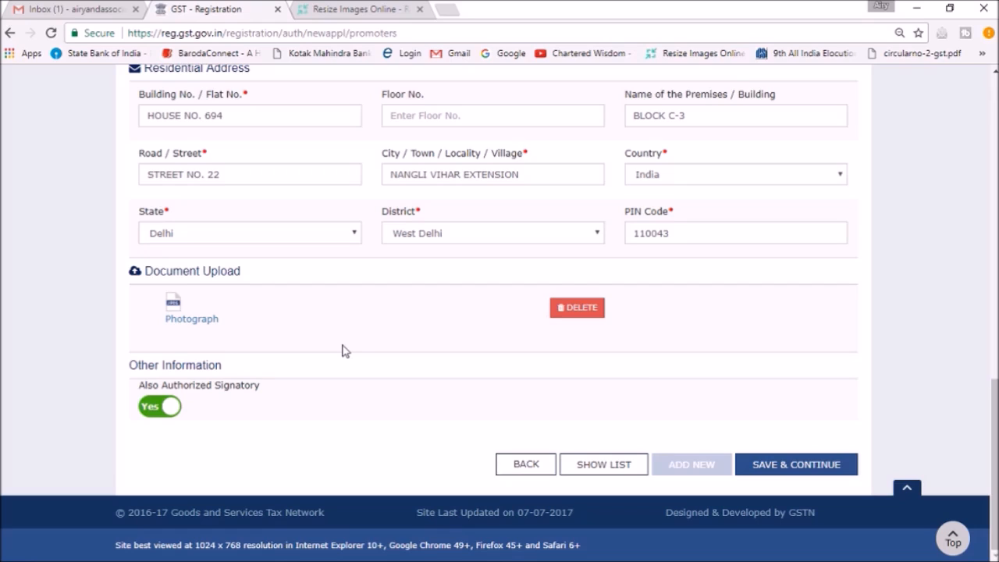
# Switch to Reduce Images, upload pass book.jpg from the Scanned Documents folder and close the pop-up advertisement page
pyautogui.click(382, 9)
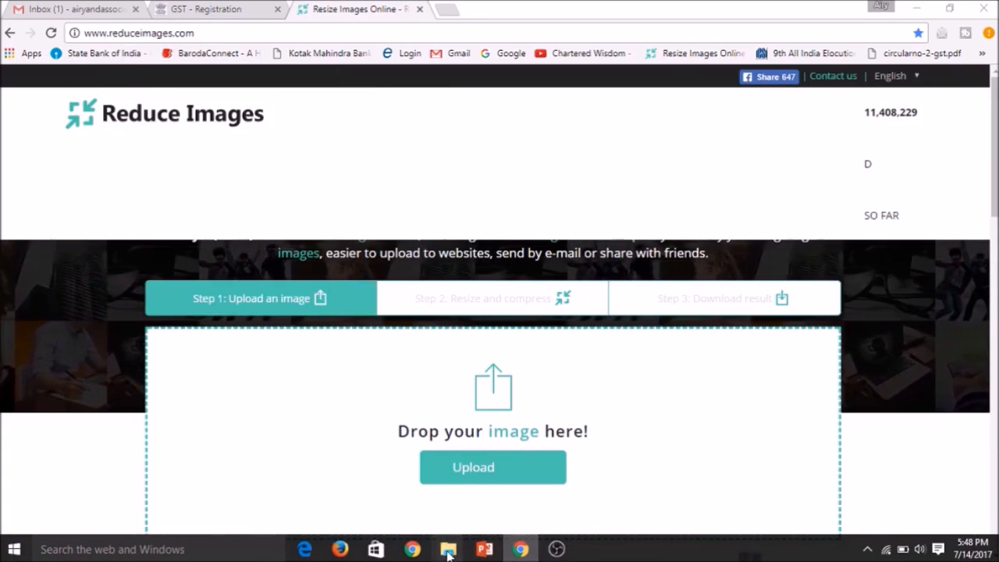
pyautogui.moveTo(449, 554)
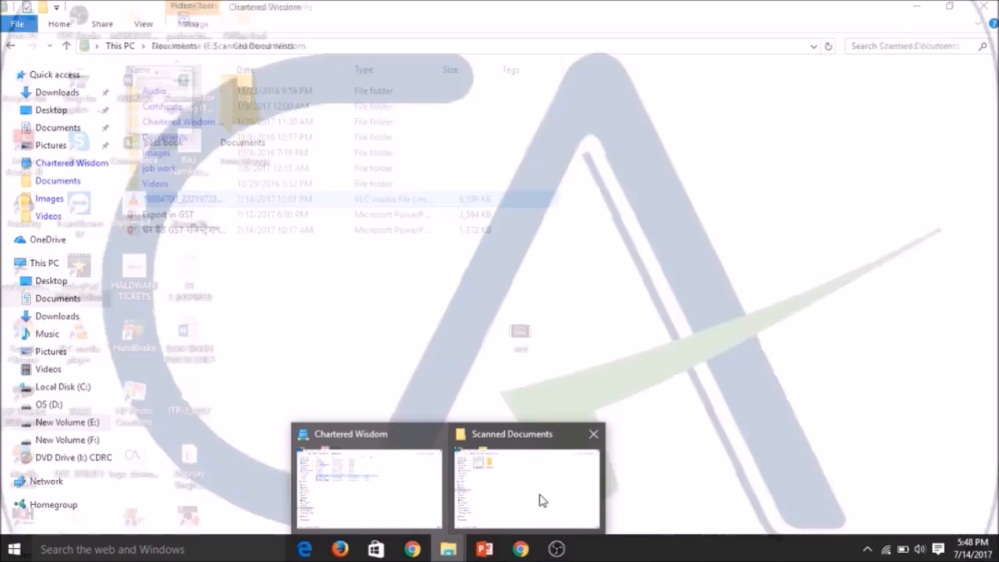
pyautogui.click(541, 499)
pyautogui.moveTo(167, 117); pyautogui.dragTo(497, 457)
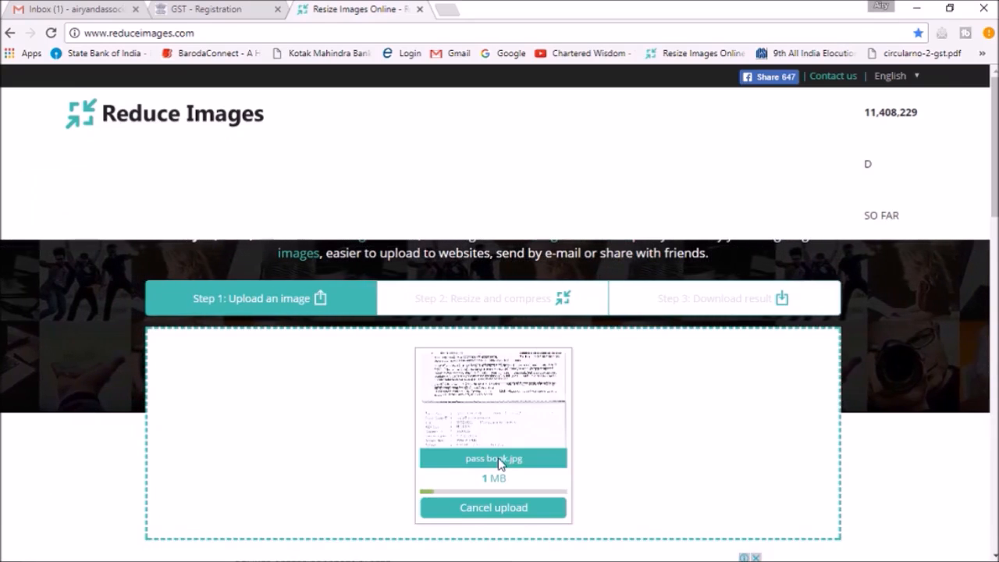
pyautogui.scroll(-1, 499, 462)
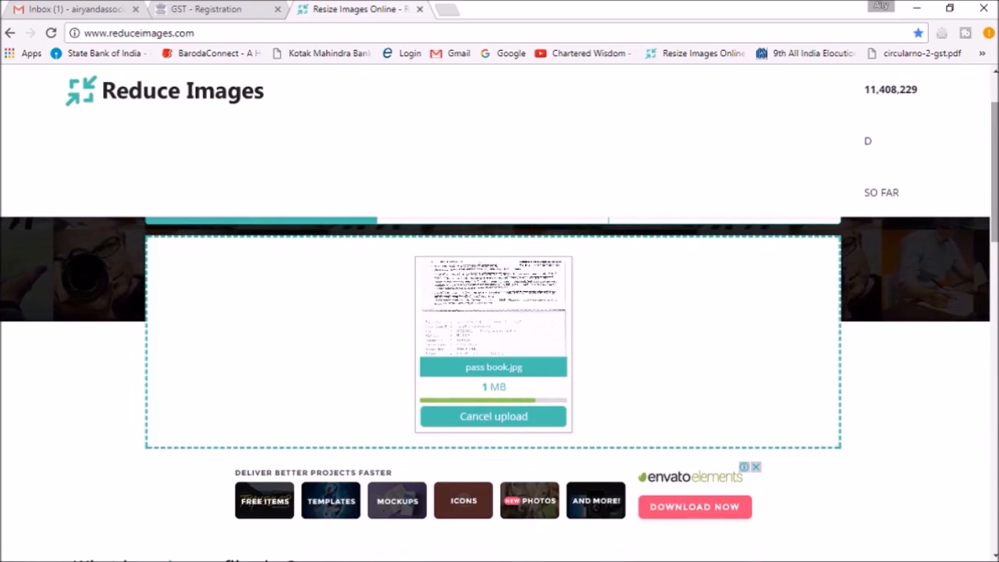
pyautogui.scroll(1, 499, 328)
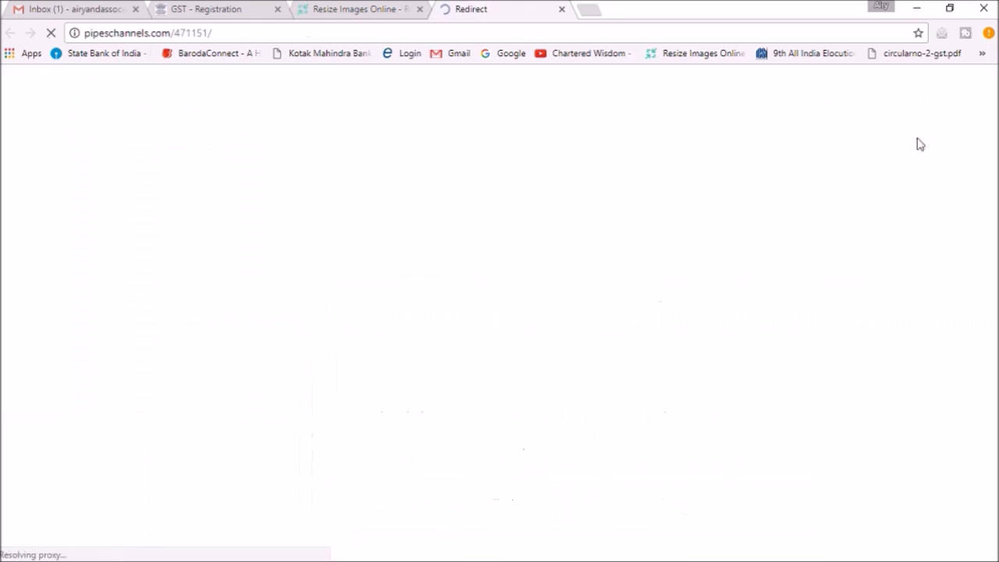
pyautogui.click(558, 9)
# Try a new width of 600 pixels for the uploaded pass book image with its proportions kept
pyautogui.scroll(-3, 499, 312)
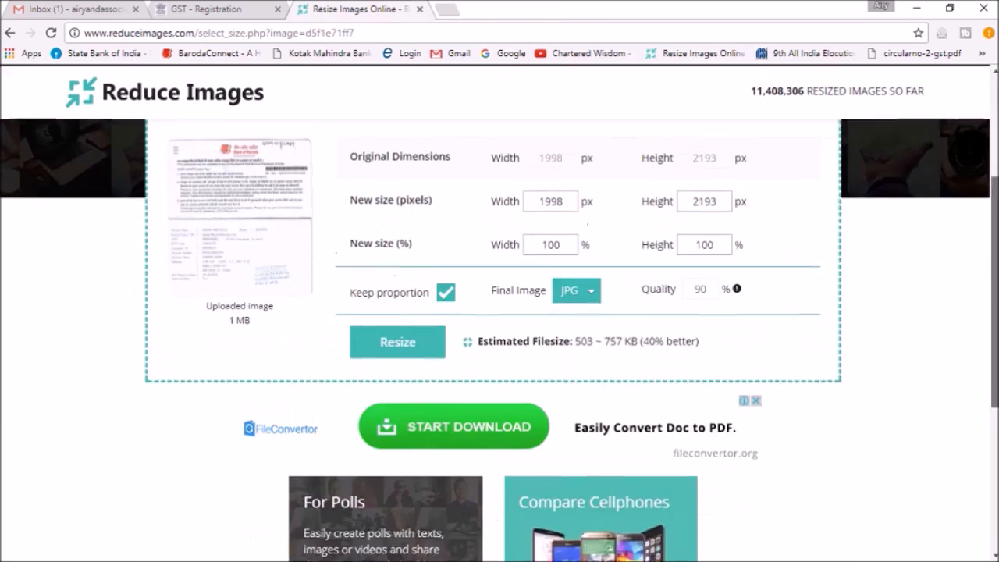
pyautogui.scroll(-1, 582, 426)
pyautogui.scroll(2, 582, 426)
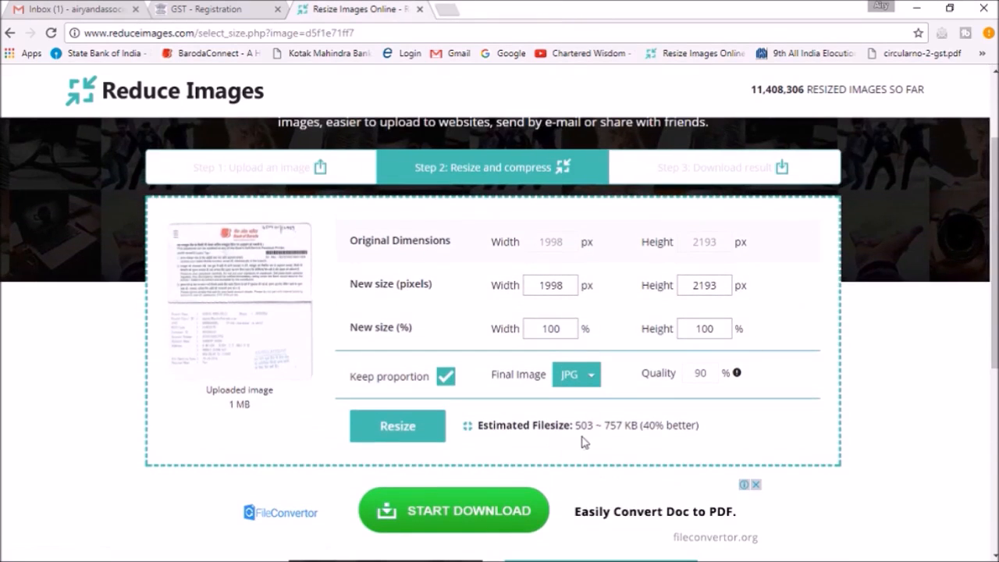
pyautogui.doubleClick(549, 285)
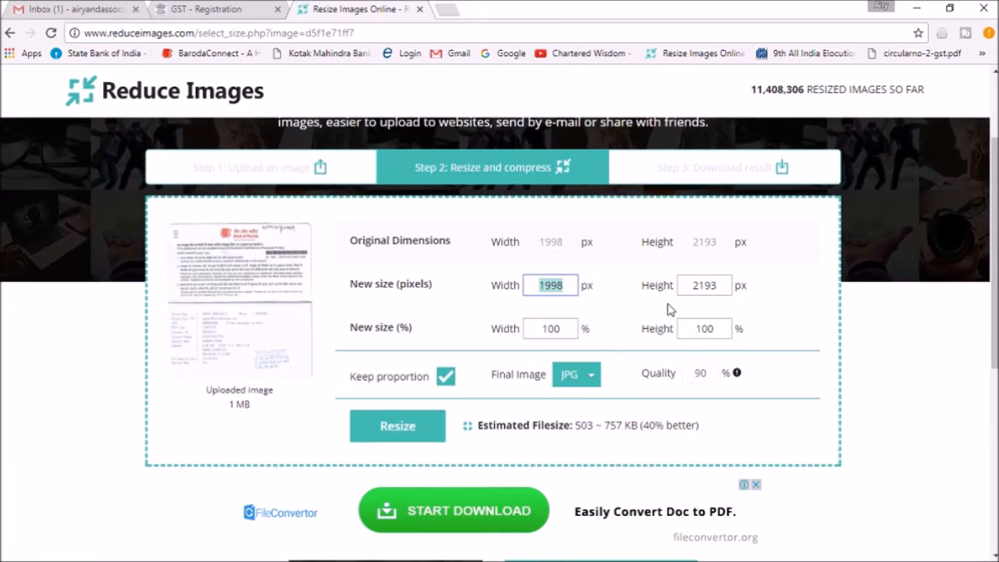
pyautogui.write('600')
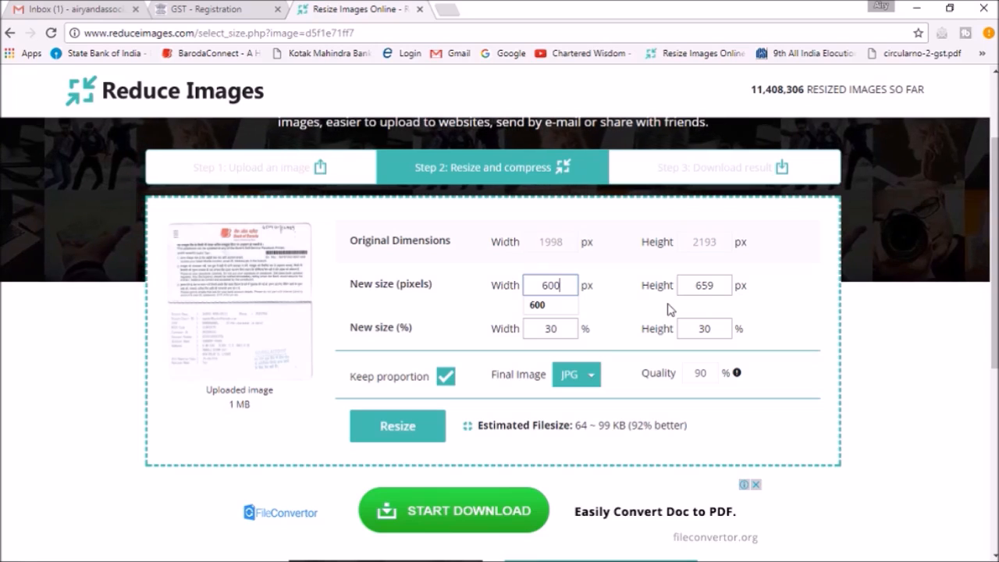
# Set the pass book image's new width to 550 pixels and resize it as a JPG
pyautogui.press('BackSpace')
pyautogui.press('BackSpace')
pyautogui.press('BackSpace')
pyautogui.write('55')
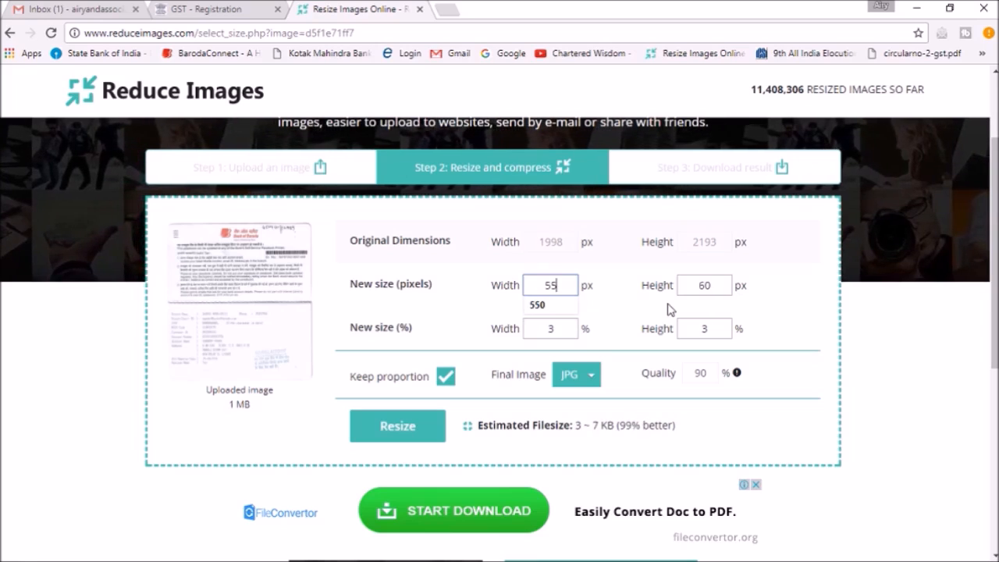
pyautogui.write('0')
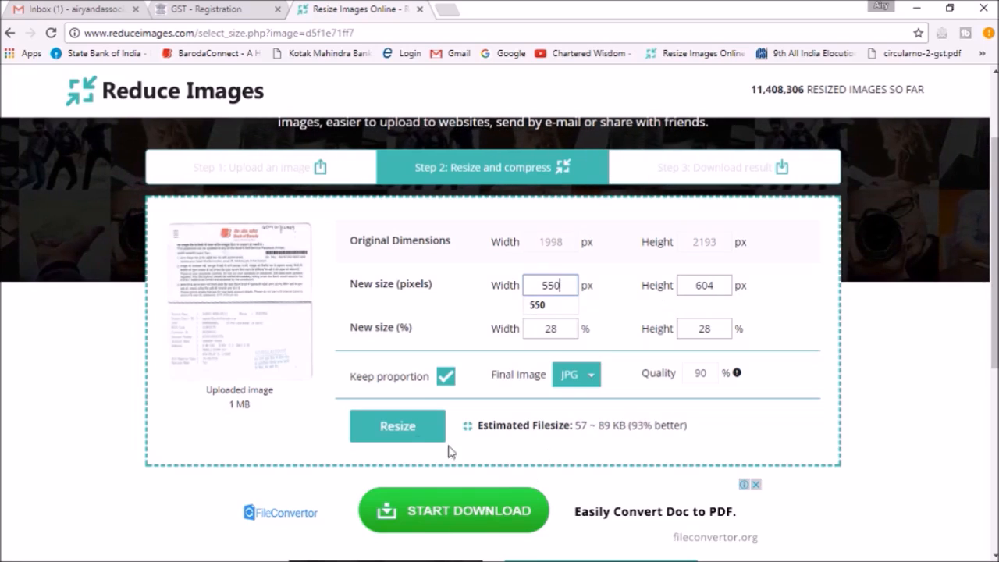
pyautogui.click(410, 431)
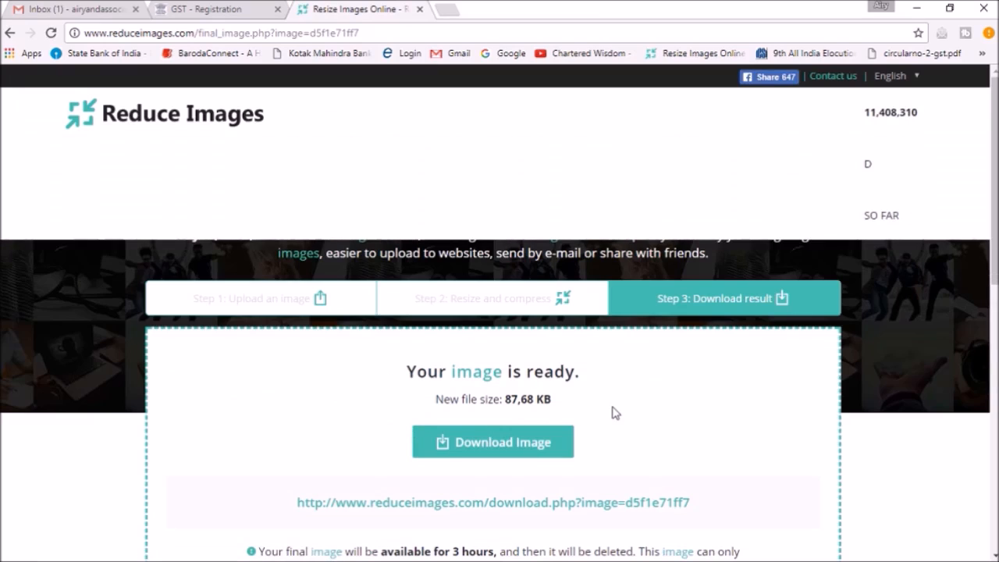
# Return to the GST registration, save the proprietor details and look over the Authorized Signatory section
pyautogui.click(207, 8)
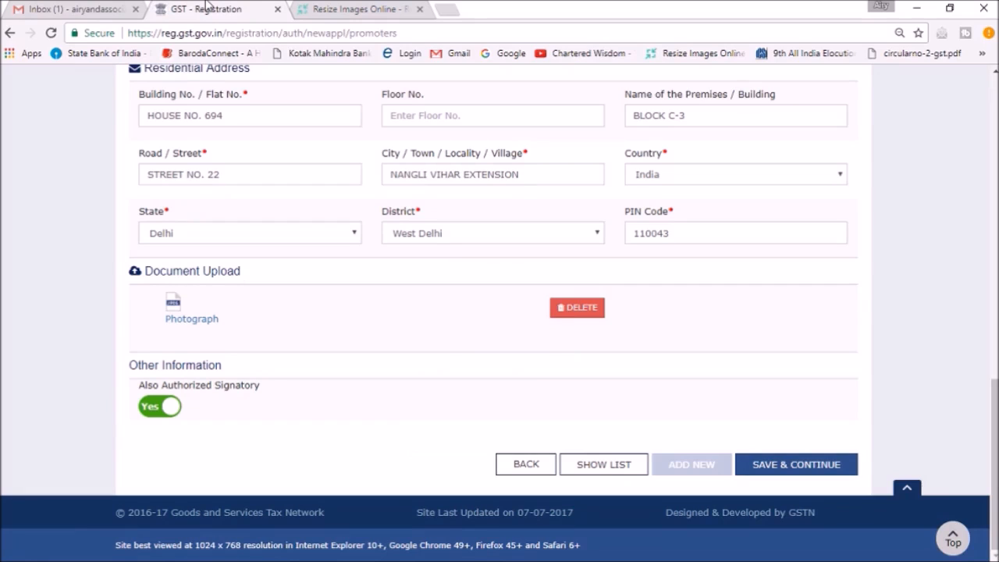
pyautogui.click(805, 465)
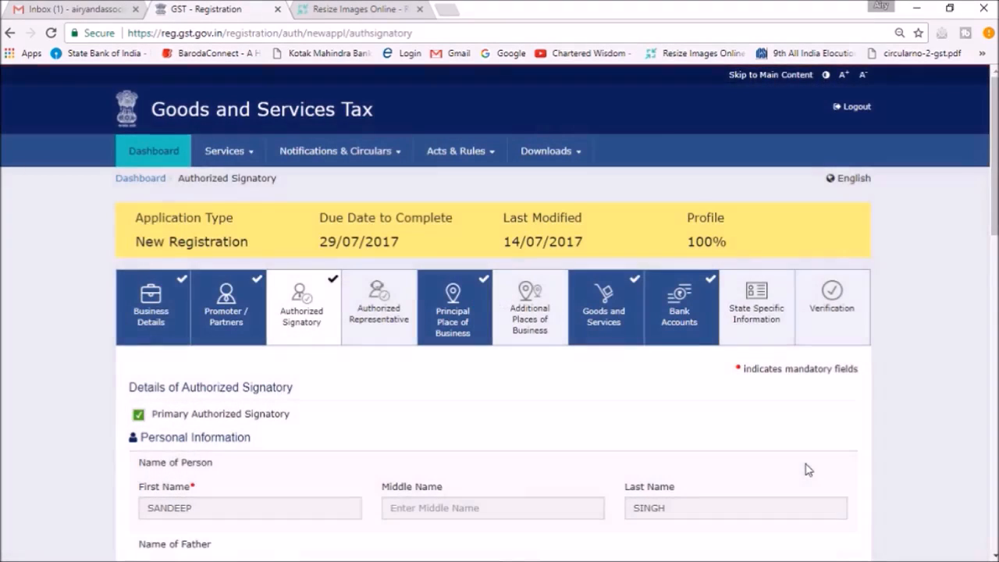
pyautogui.scroll(-5, 499, 312)
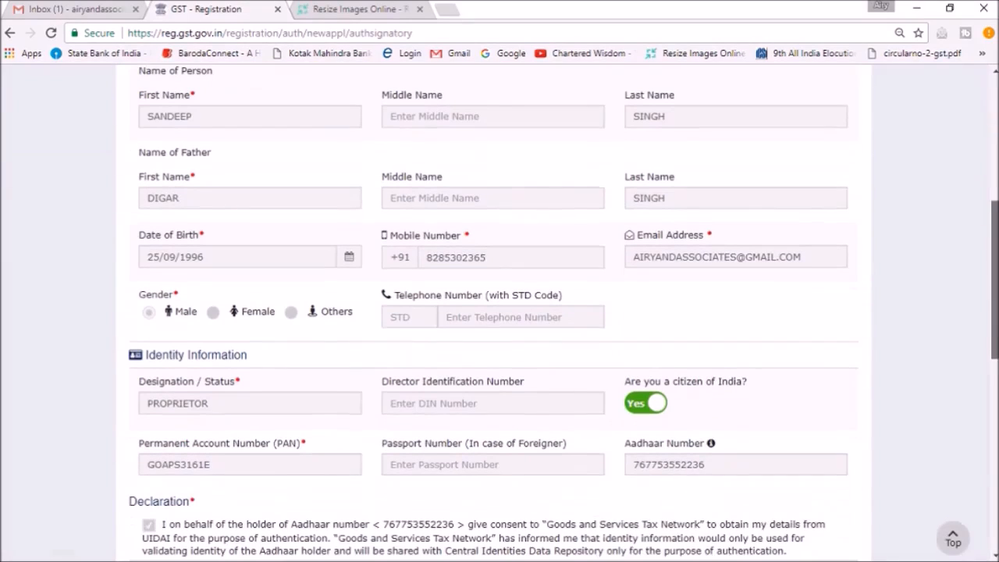
pyautogui.scroll(5, 499, 312)
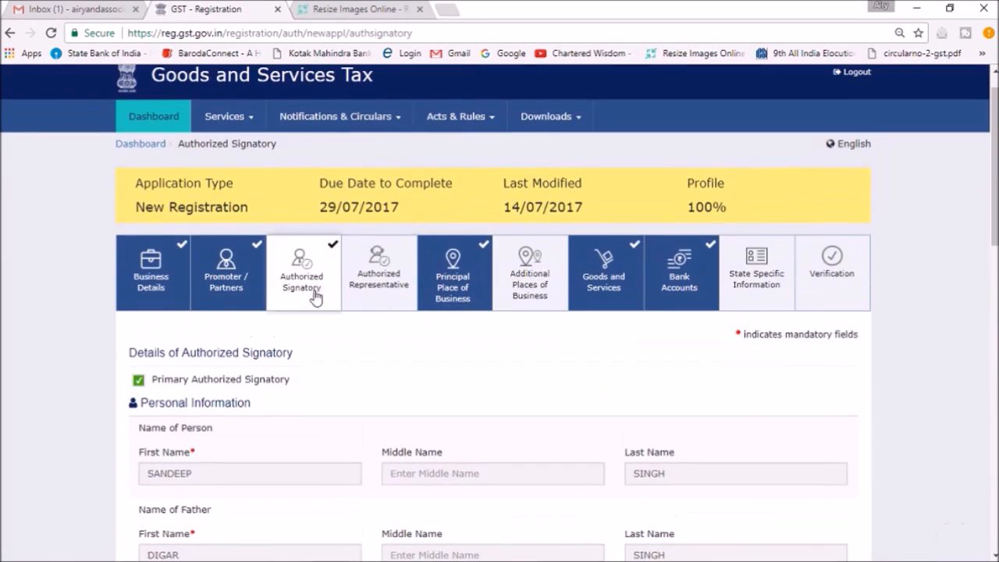
# Reopen the Promoter / Partners section, check the Also Authorized Signatory setting and save the section again
pyautogui.click(253, 285)
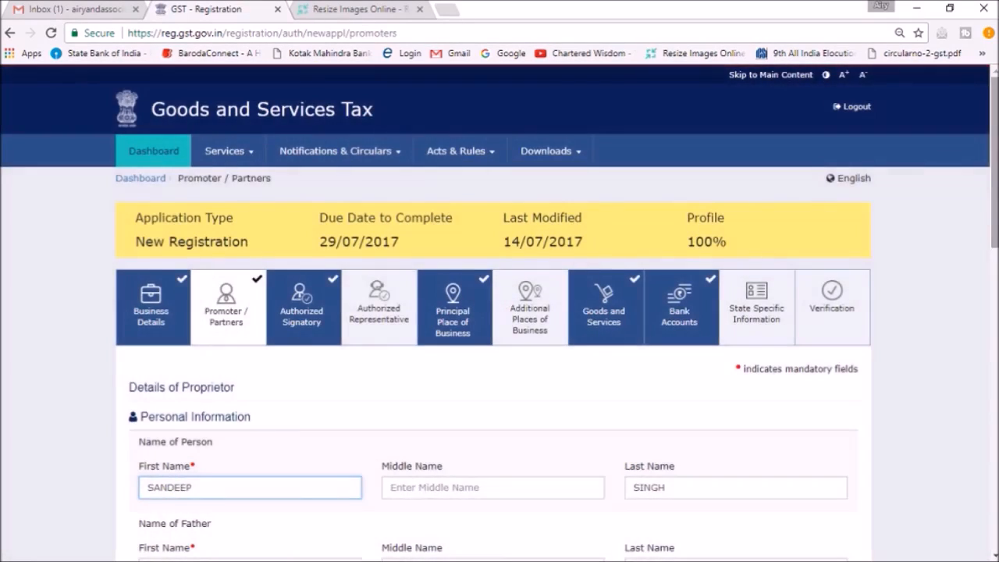
pyautogui.scroll(-15, 885, 286)
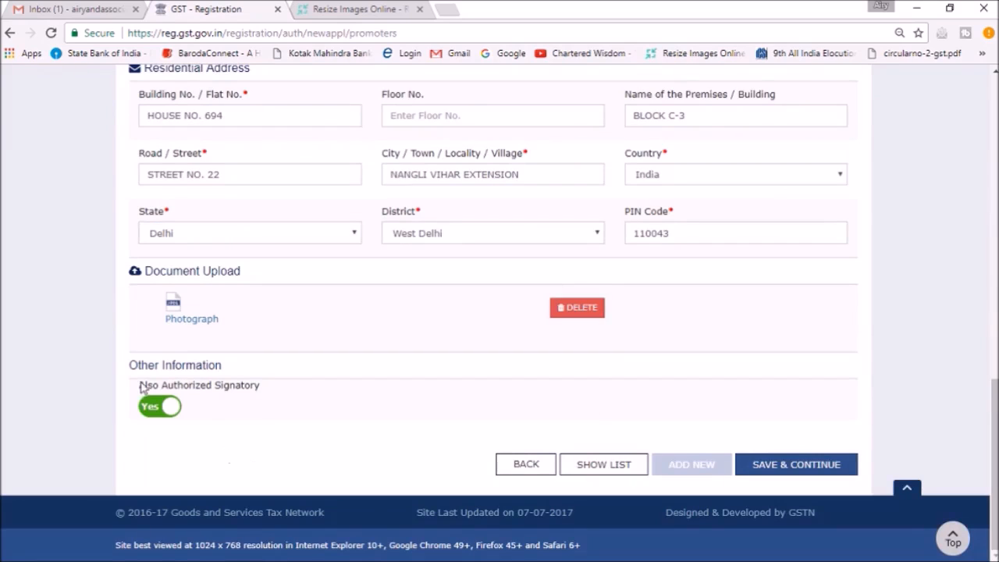
pyautogui.click(785, 472)
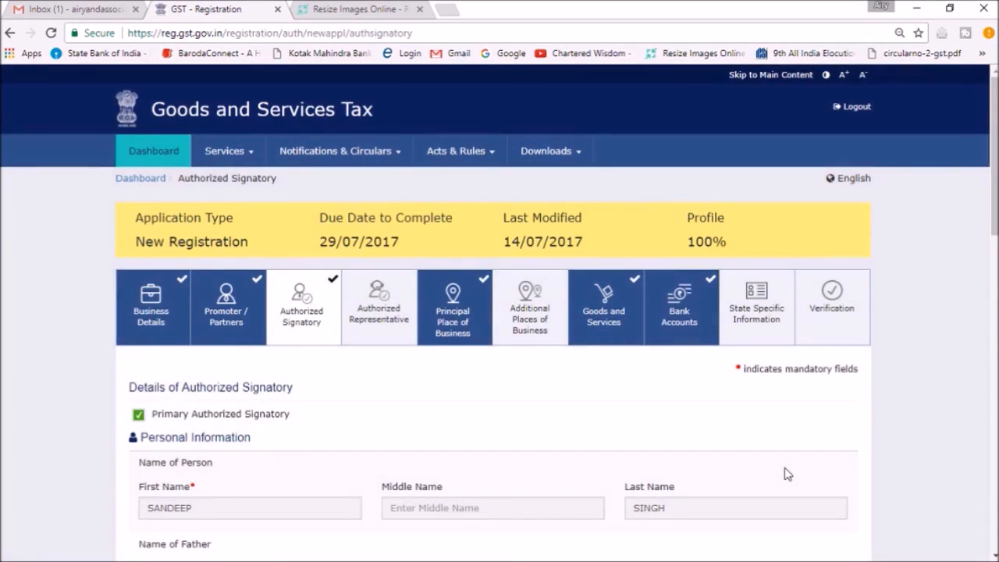
# Review and save the authorized signatory's details, and save the Authorized Representative section with No selected
pyautogui.moveTo(995, 156); pyautogui.dragTo(994, 295)
pyautogui.moveTo(995, 347); pyautogui.dragTo(995, 325)
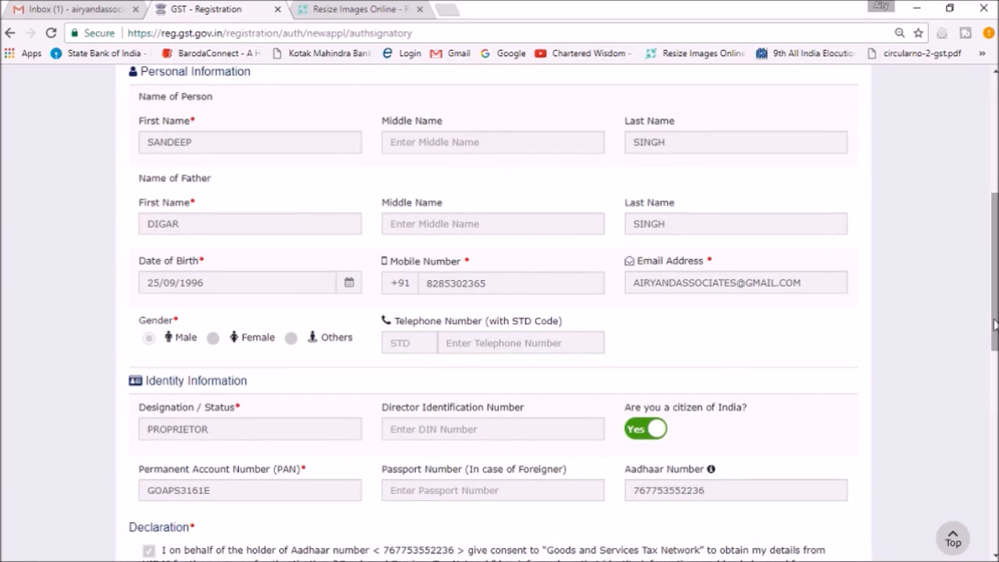
pyautogui.moveTo(995, 324); pyautogui.dragTo(995, 451)
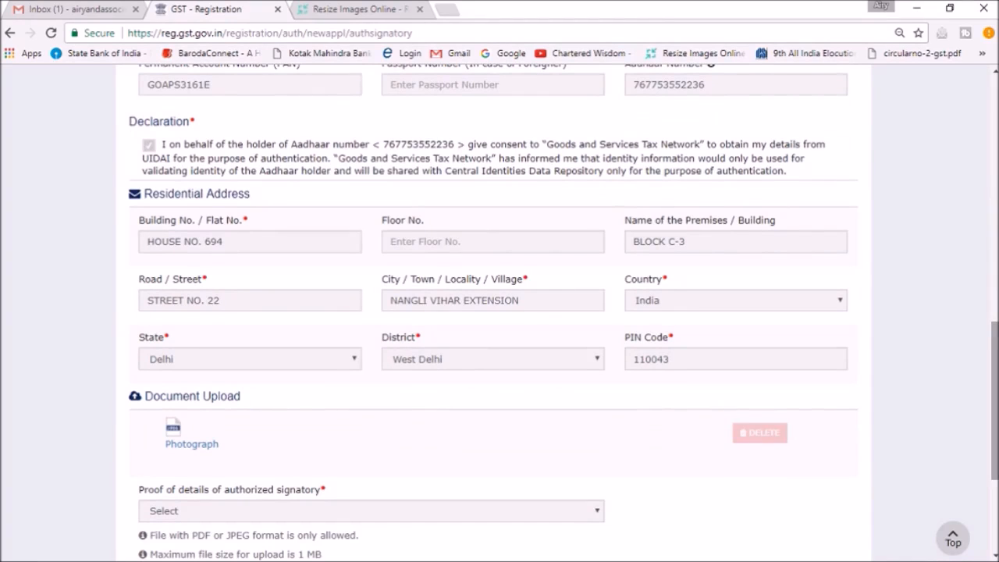
pyautogui.scroll(-3, 921, 448)
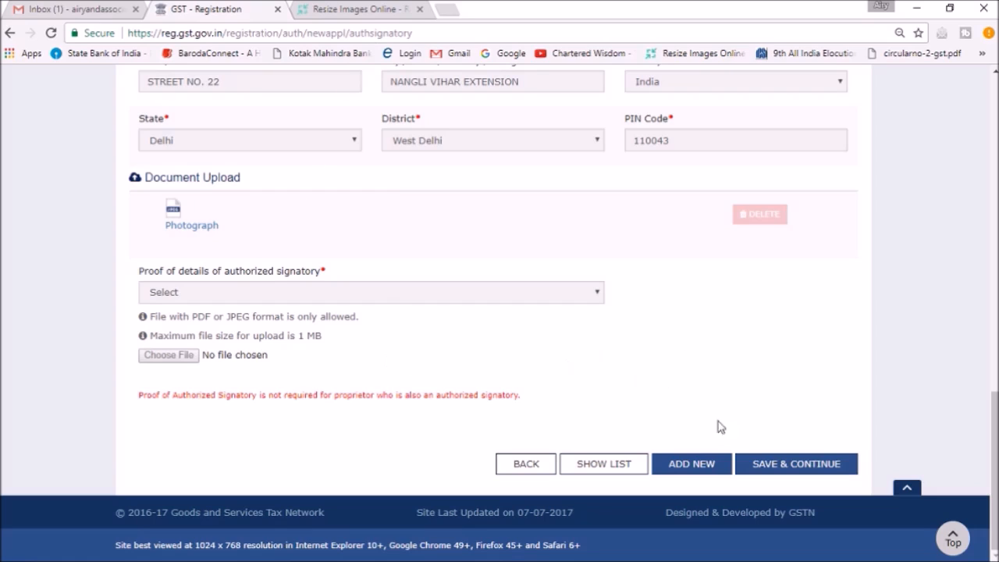
pyautogui.click(787, 464)
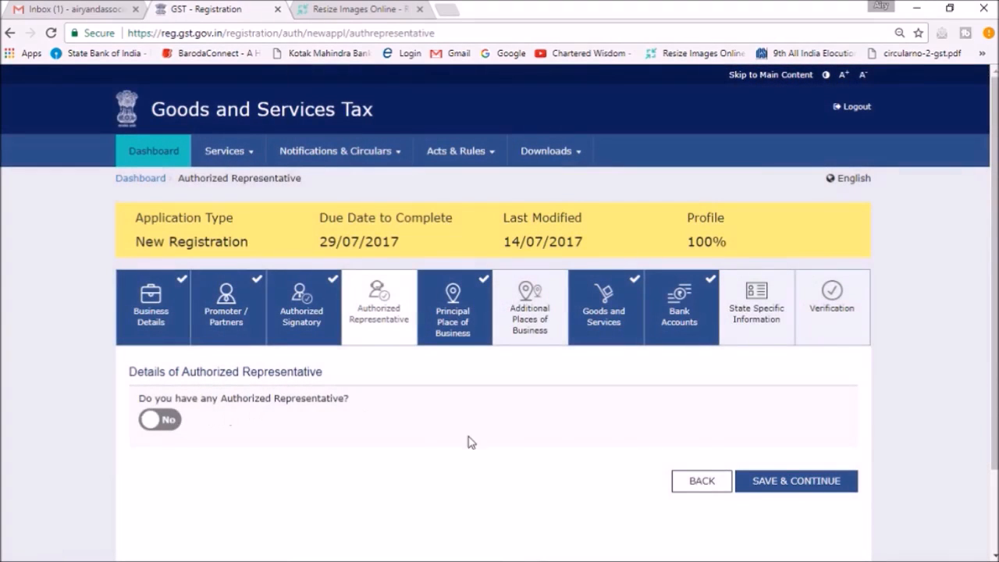
pyautogui.click(796, 479)
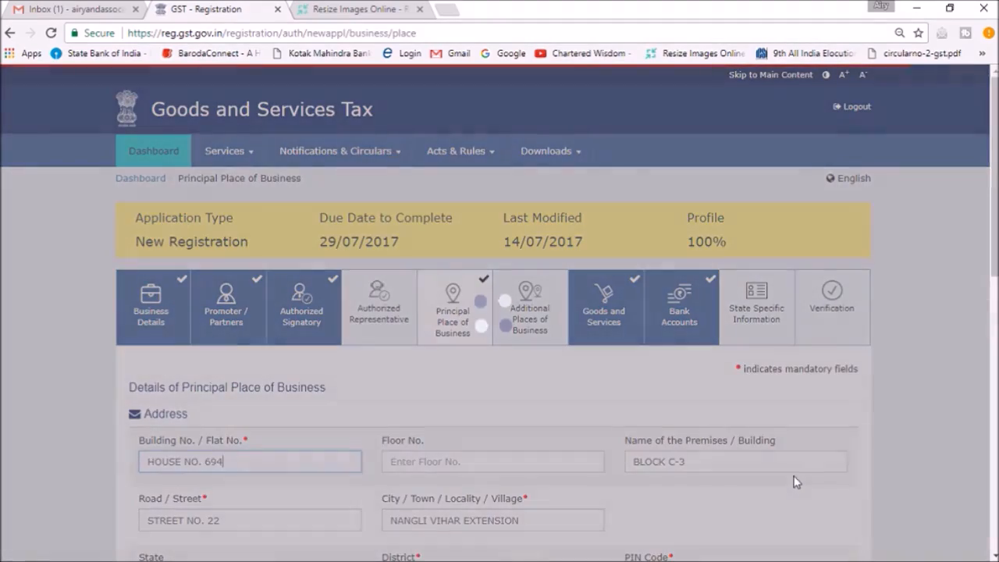
# Review and save the principal place of business details, and continue past the Additional Places of Business section
pyautogui.scroll(-5, 793, 478)
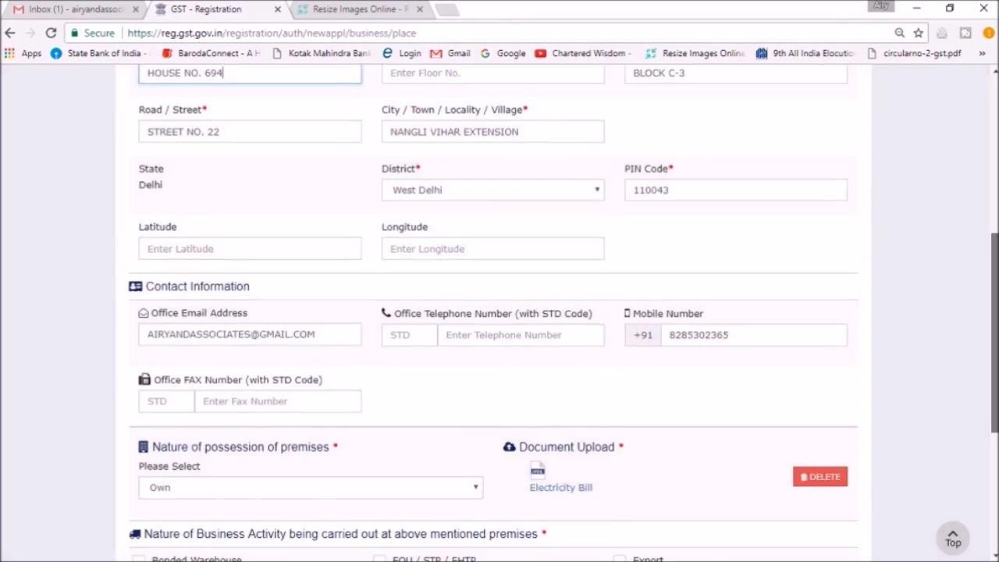
pyautogui.scroll(-4, 499, 312)
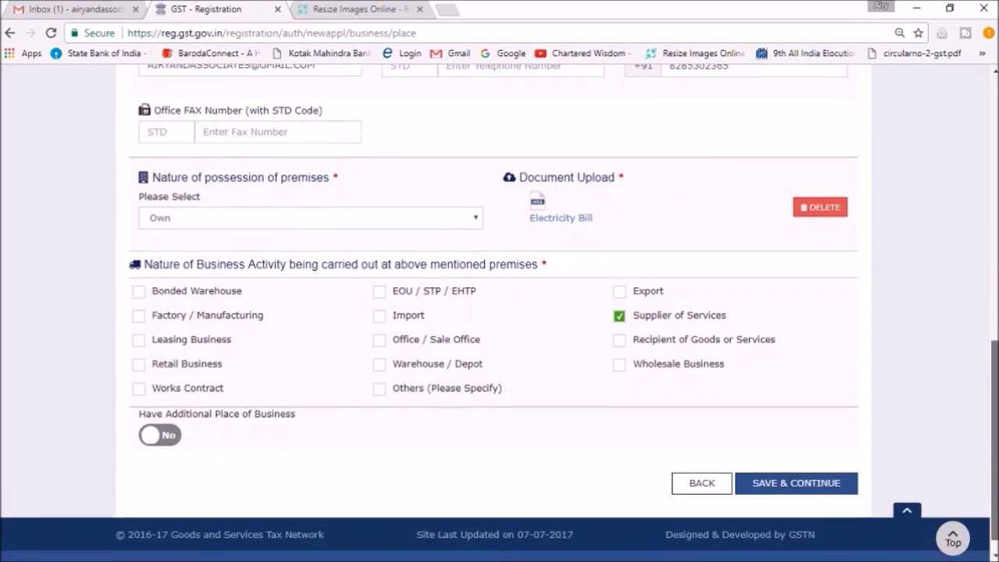
pyautogui.scroll(-1, 591, 284)
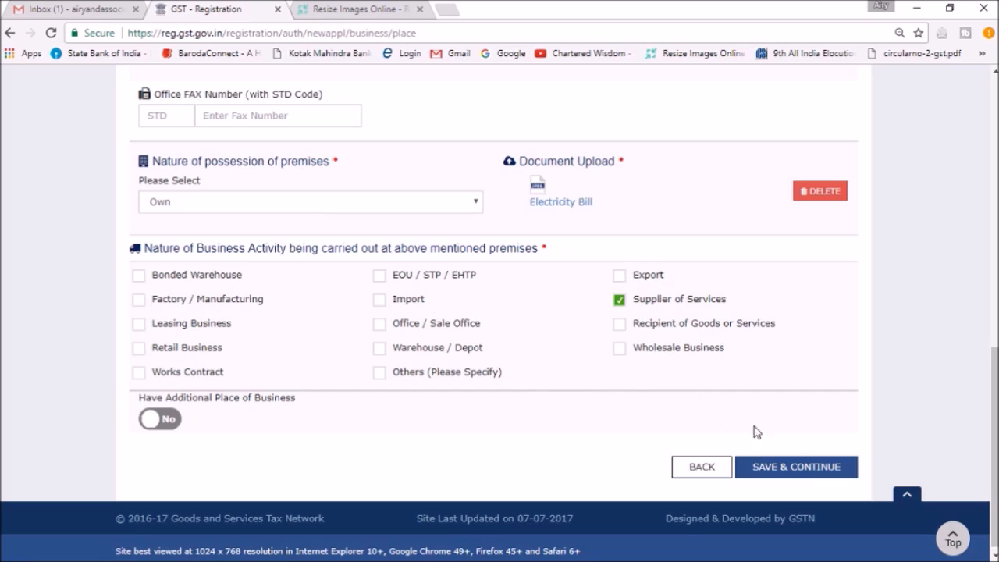
pyautogui.click(809, 472)
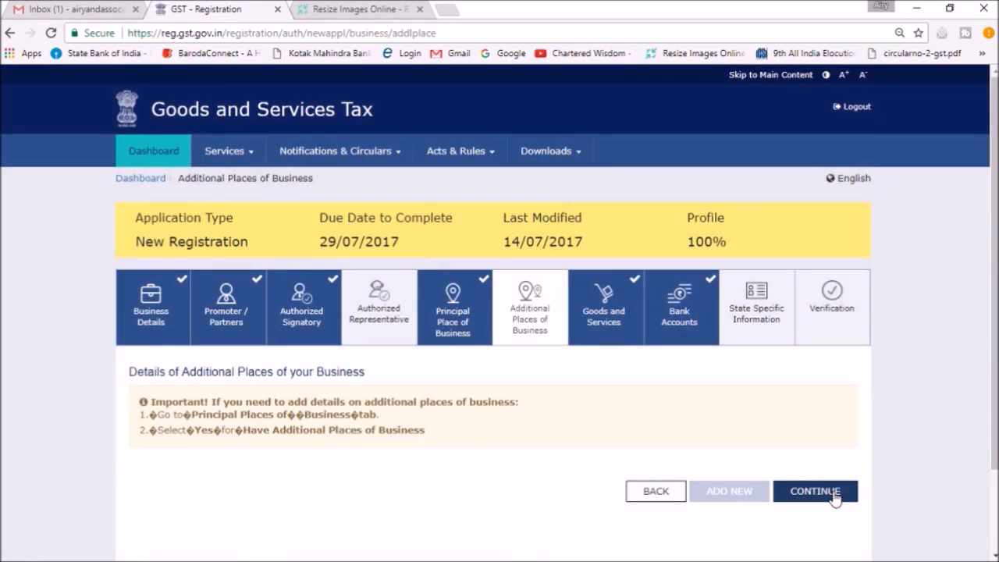
pyautogui.click(833, 493)
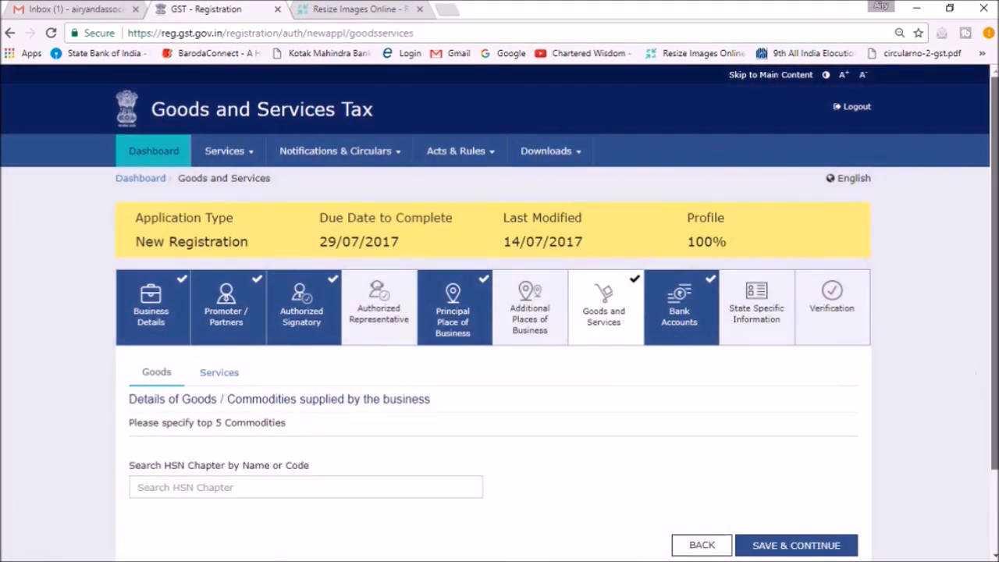
# Search the HSN chapters for "repair" in the goods details and clear the search
pyautogui.moveTo(995, 373); pyautogui.dragTo(994, 454)
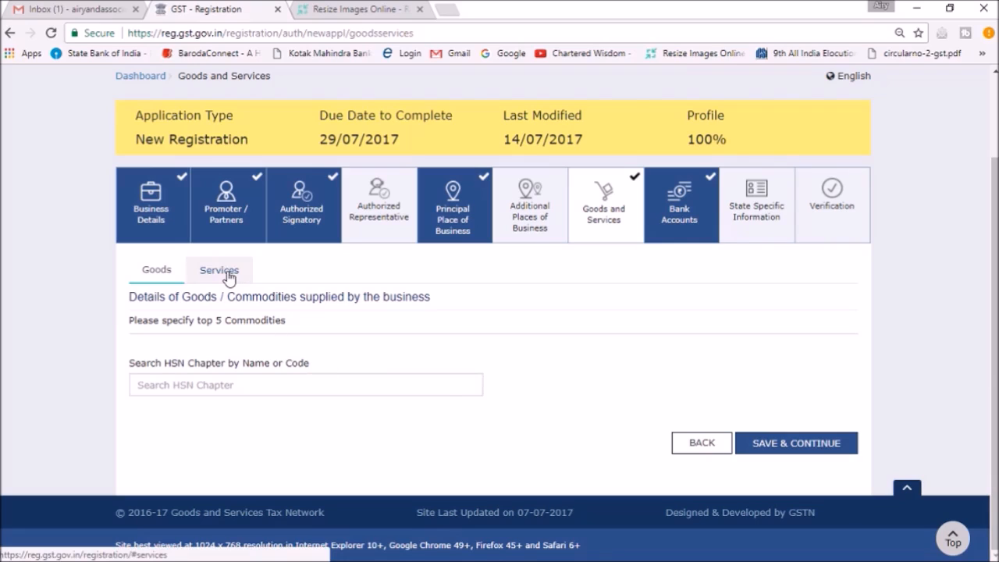
pyautogui.click(285, 377)
pyautogui.write('rep')
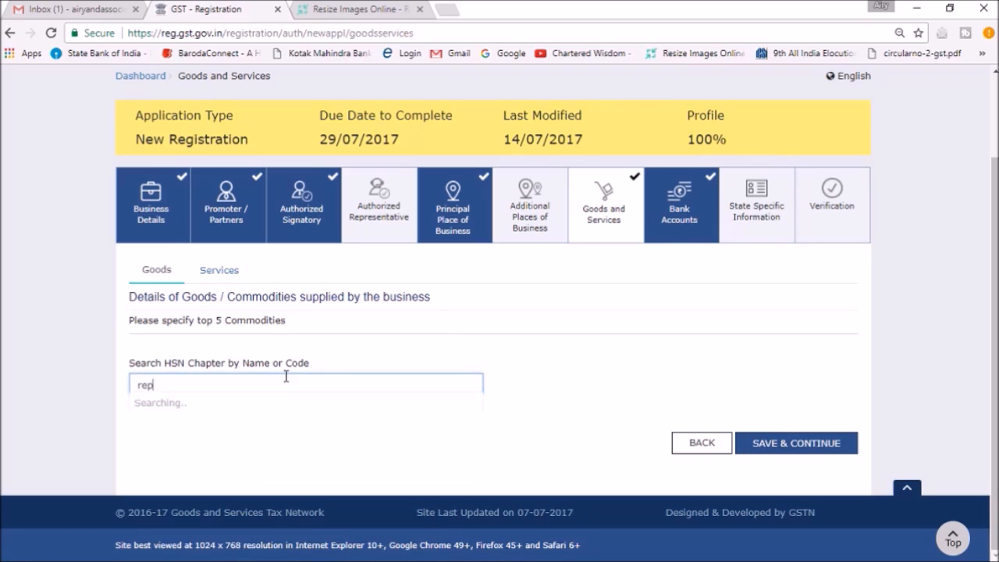
pyautogui.write('air')
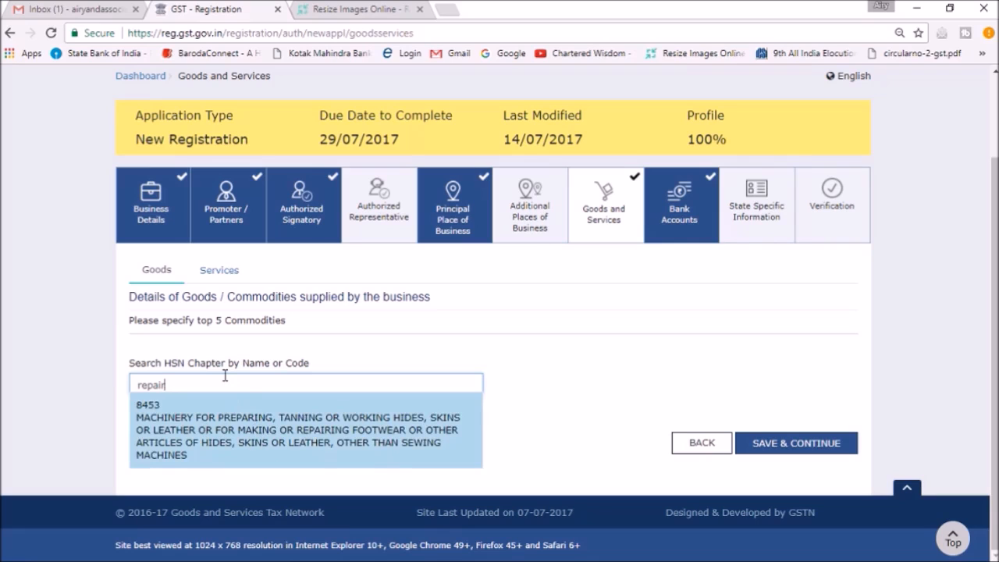
pyautogui.press('BackSpace')
pyautogui.press('BackSpace')
pyautogui.press('BackSpace')
pyautogui.press('BackSpace')
pyautogui.press('BackSpace')
pyautogui.press('BackSpace')
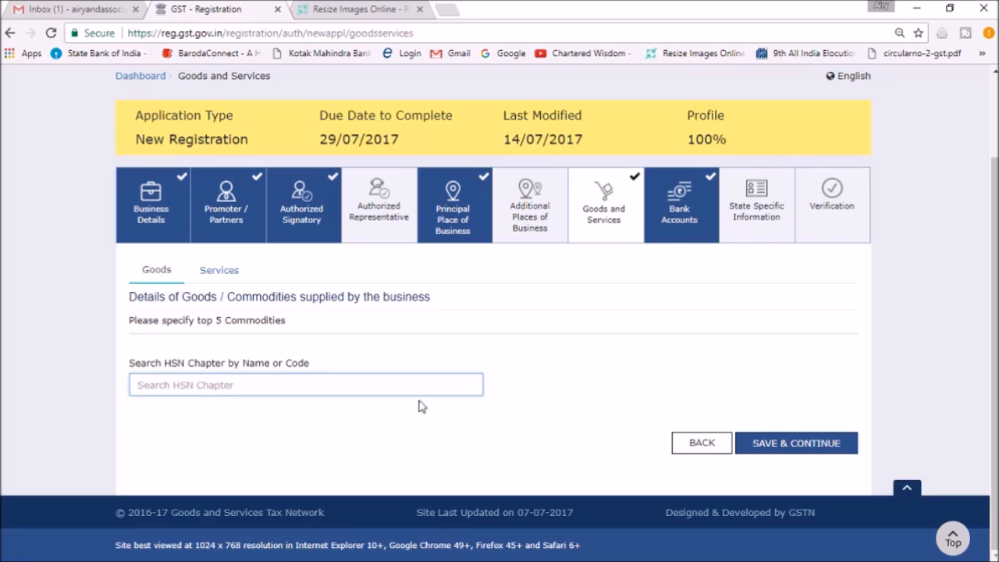
# Save the Goods and Services section and review the registered bank account details
pyautogui.click(833, 450)
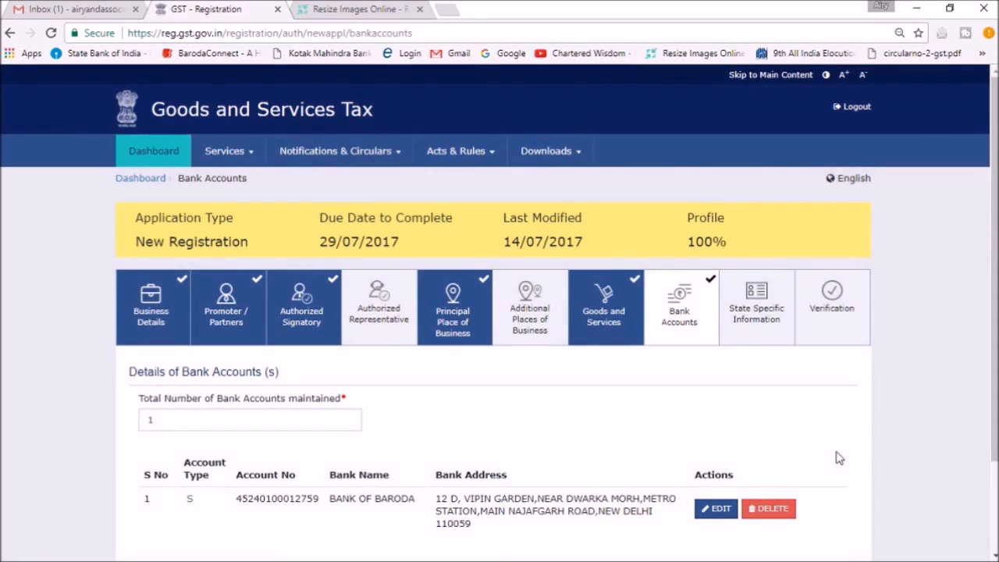
pyautogui.scroll(-2, 499, 312)
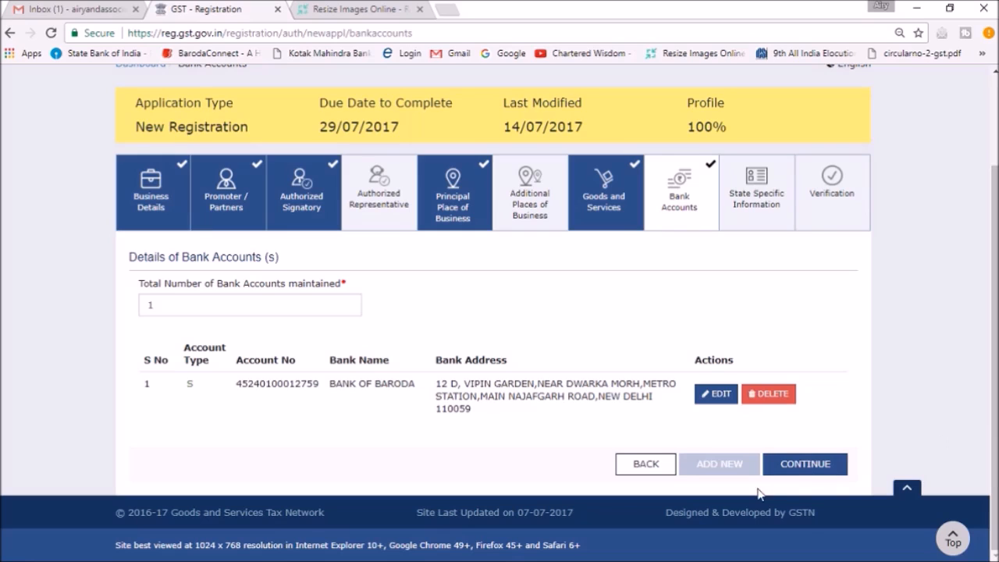
# Continue past the Bank Accounts section and save the State Specific Information section with all its fields left blank
pyautogui.click(836, 467)
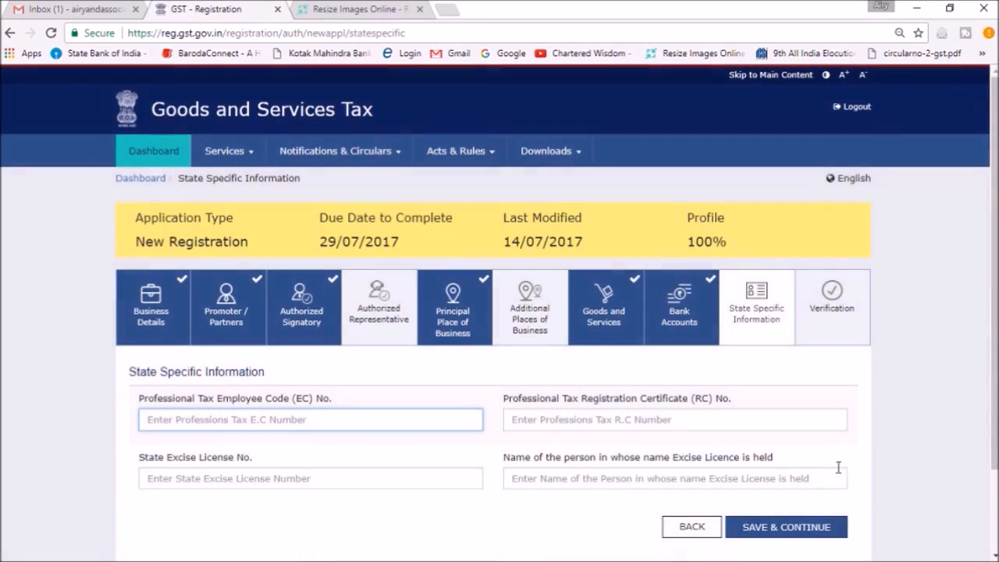
pyautogui.click(811, 531)
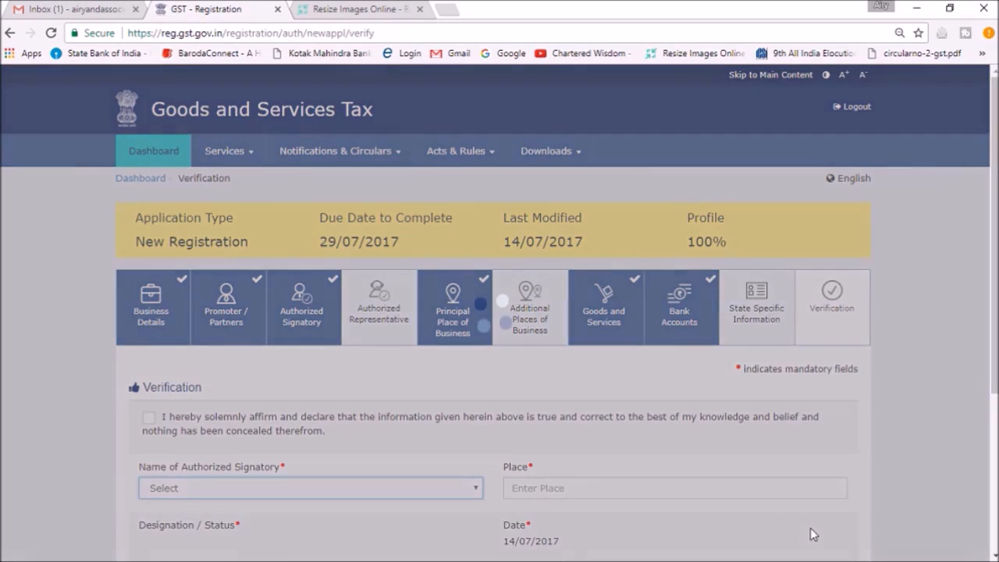
# Accept the verification declaration, select the authorized signatory's name, and enter NEW DELHI as the place
pyautogui.scroll(-2, 810, 533)
pyautogui.scroll(-3, 933, 412)
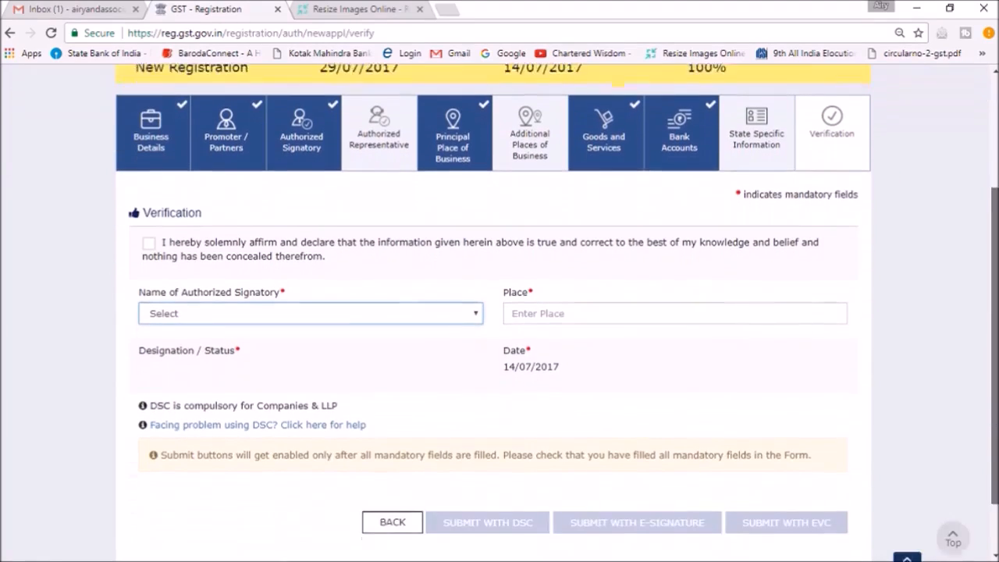
pyautogui.click(150, 225)
pyautogui.click(582, 295)
pyautogui.click(453, 293)
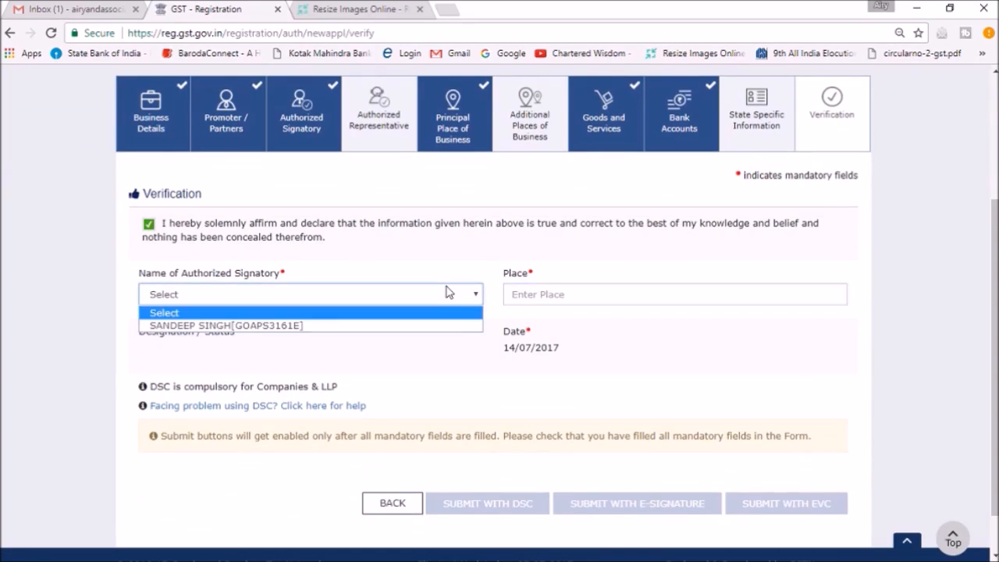
pyautogui.click(373, 326)
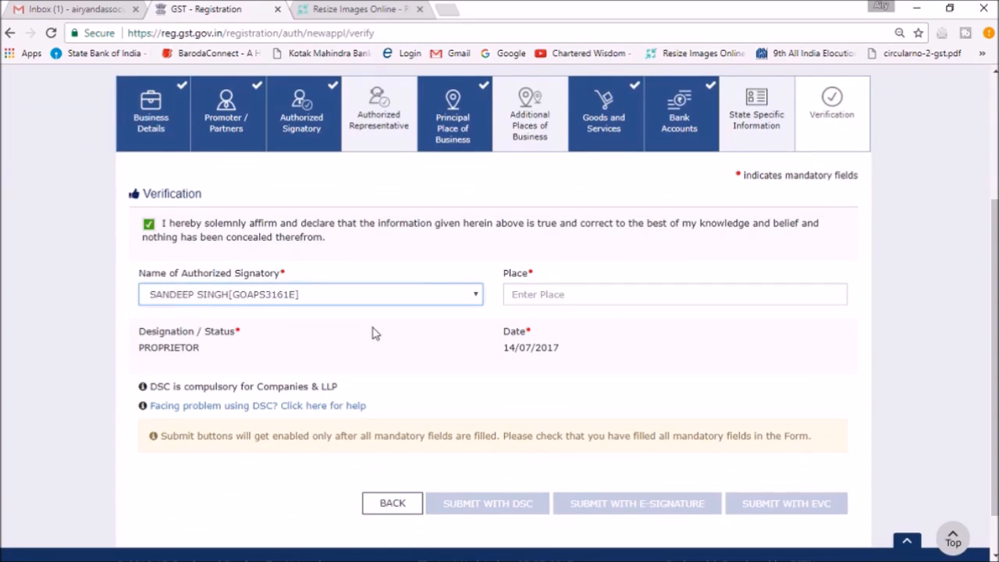
pyautogui.click(601, 295)
pyautogui.write('N')
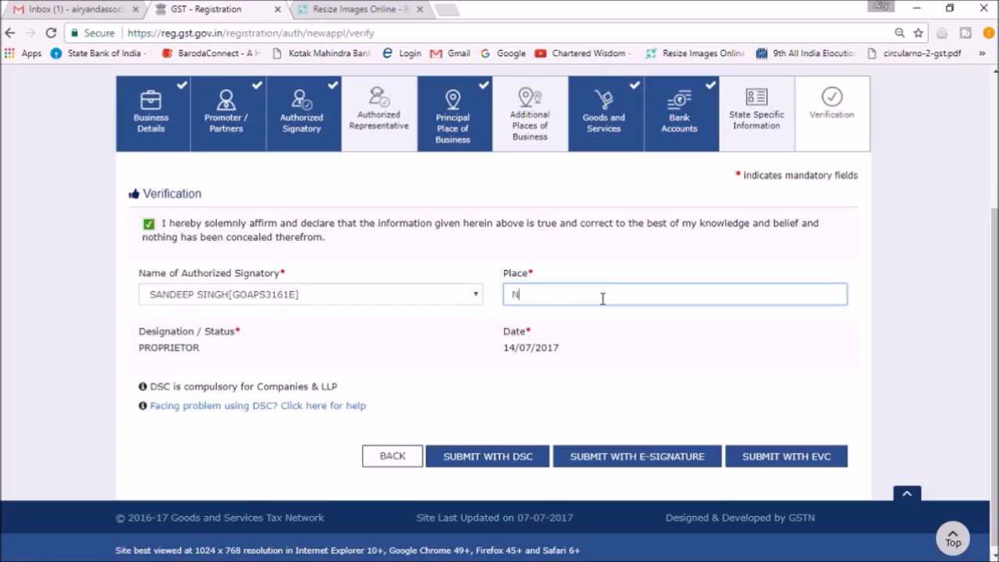
pyautogui.write('EW DELHI')
pyautogui.click(456, 380)
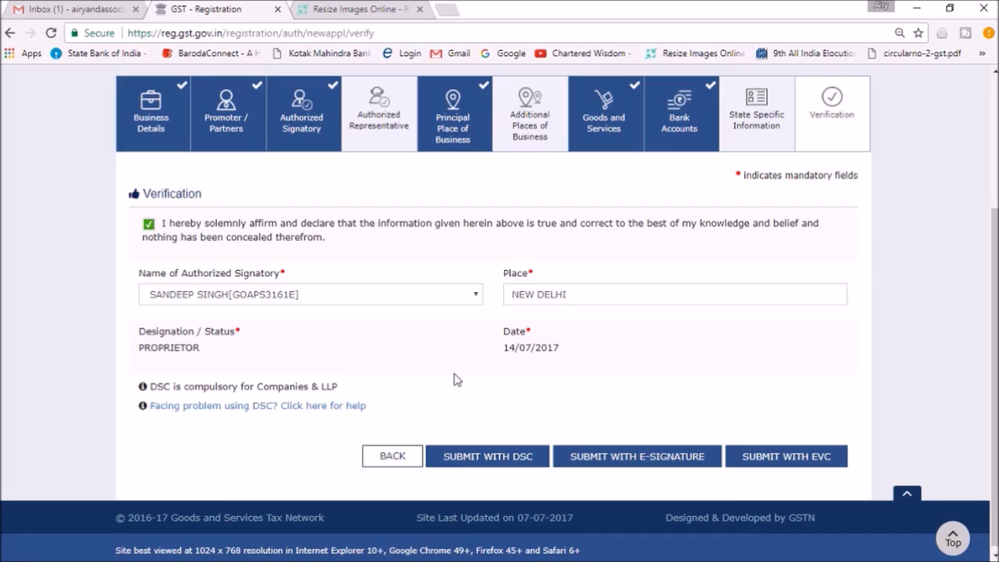
# Submit the application with e-signature, choosing NSDL as service provider and agreeing to AADHAAR authentication to request the OTP
pyautogui.click(632, 460)
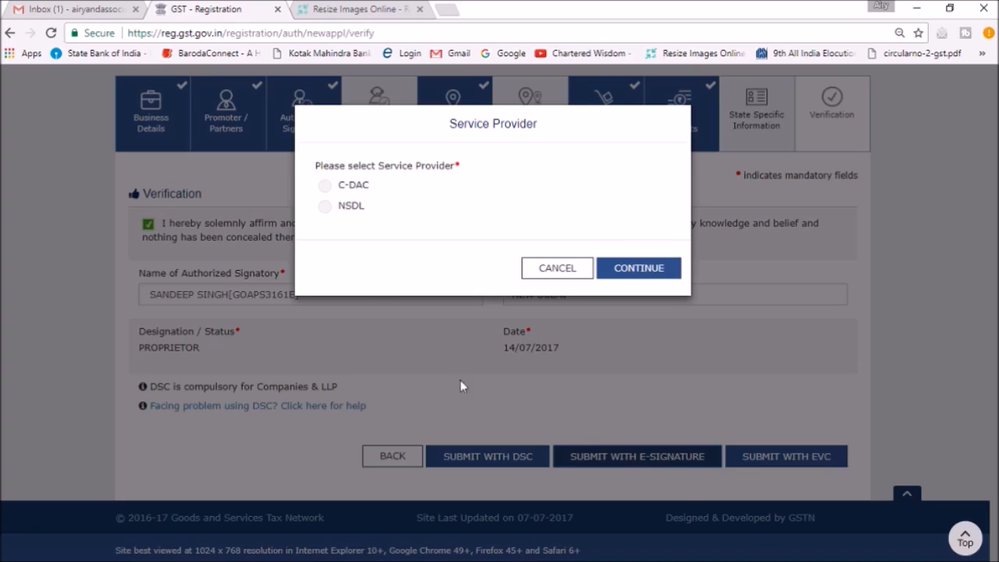
pyautogui.click(325, 206)
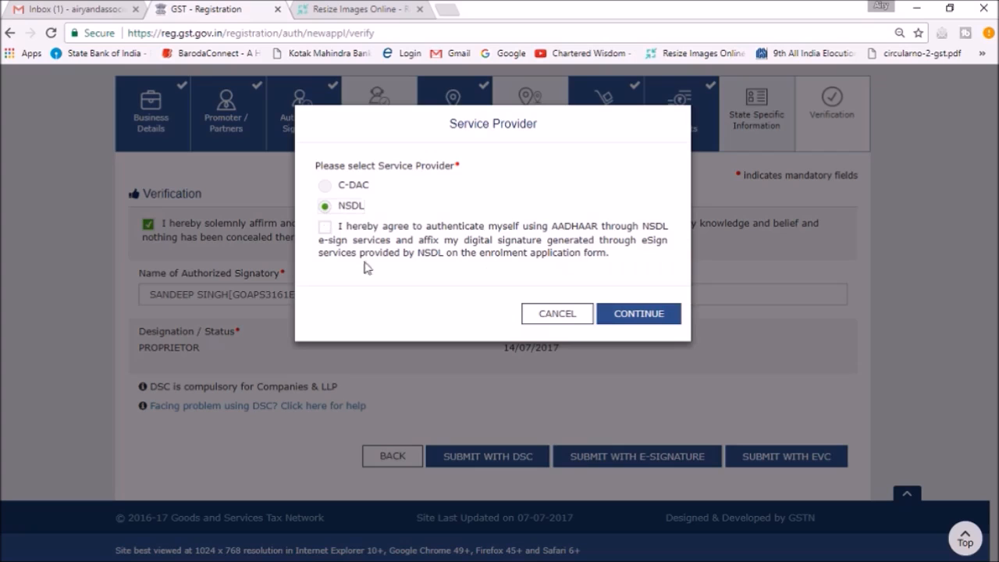
pyautogui.click(323, 227)
pyautogui.click(631, 315)
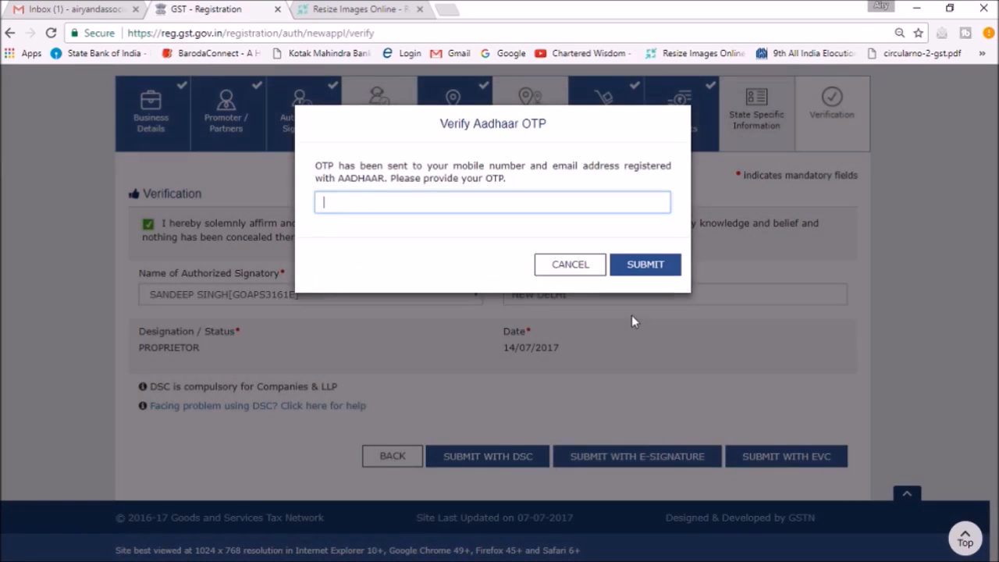